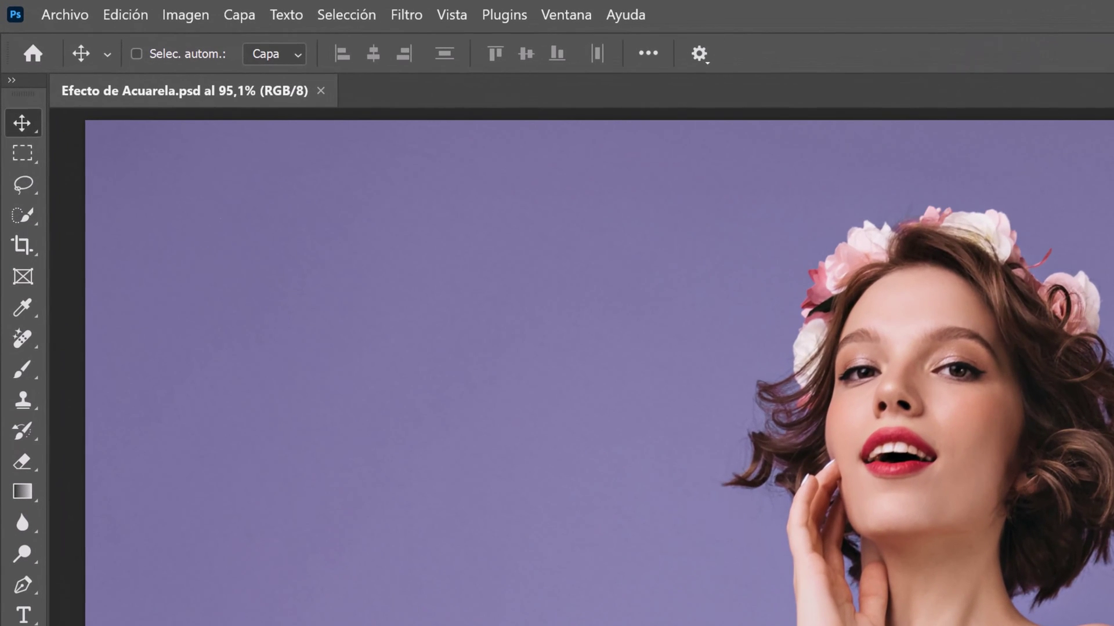
# - With Quick Selection, select the woman as the subject and open Select and Mask
pyautogui.press('w')
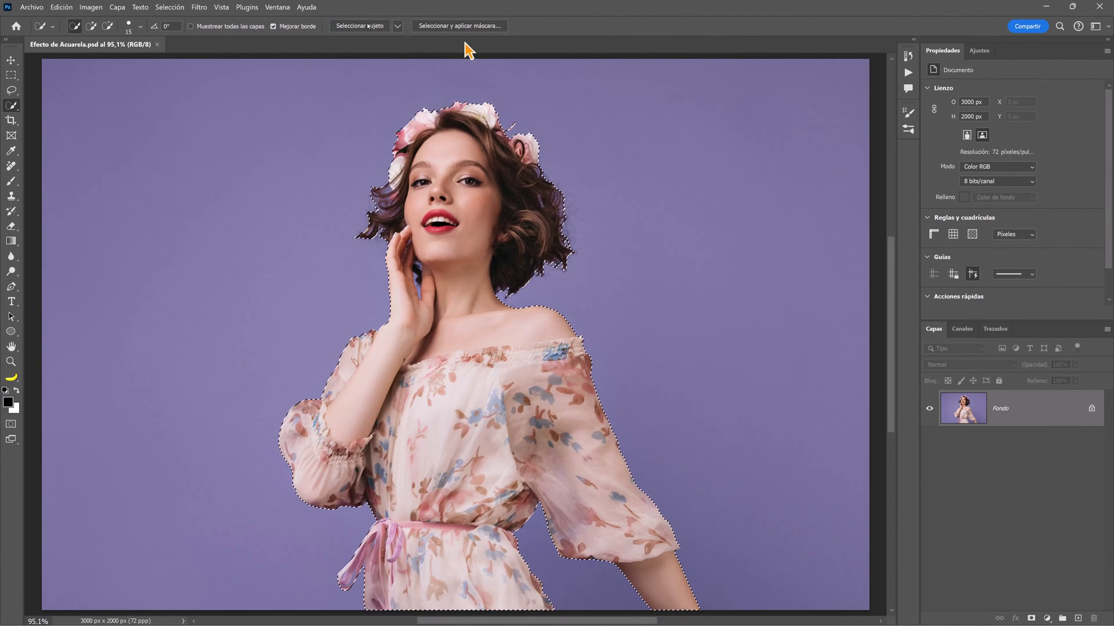
pyautogui.click(430, 28)
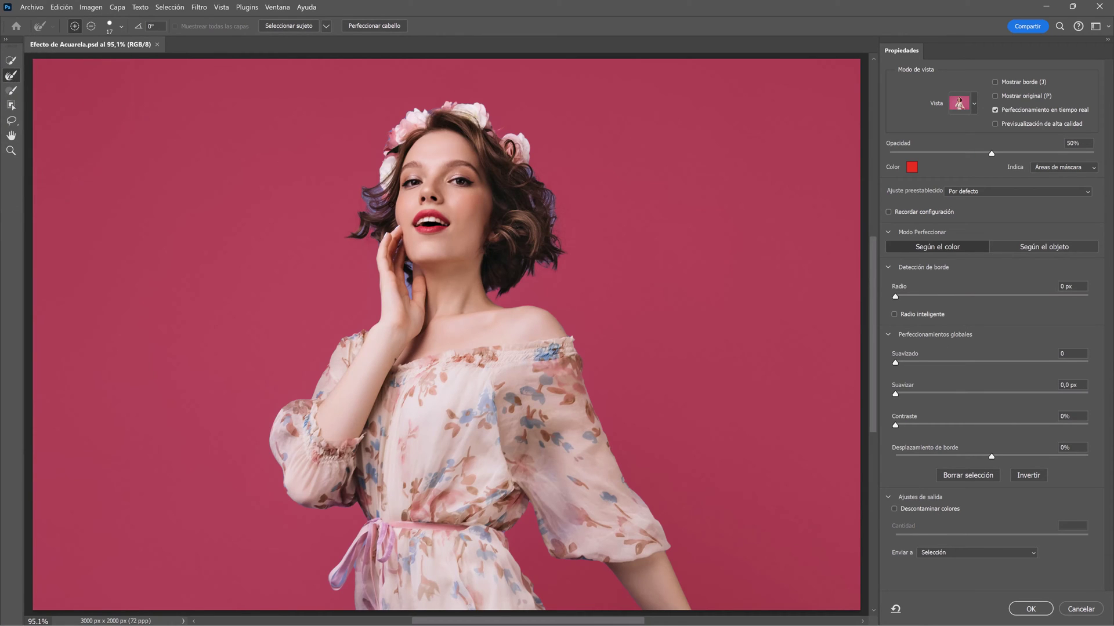
# - Brush away the lavender fringe along the hair and between the hand and neck
pyautogui.scroll(2, 380, 221)
pyautogui.scroll(2, 380, 223)
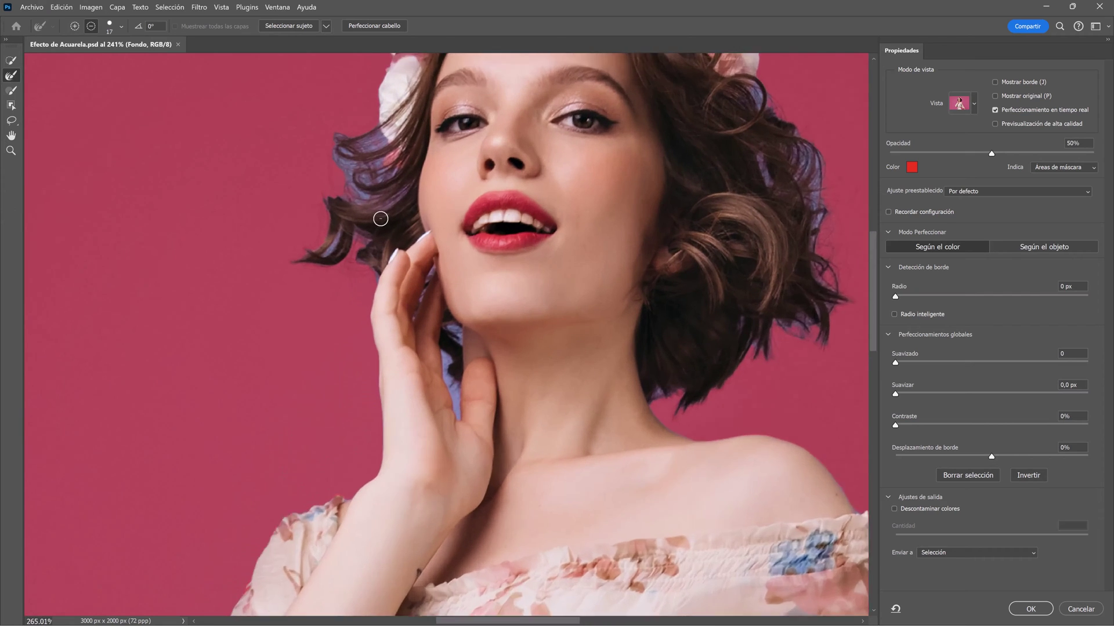
pyautogui.scroll(1, 380, 227)
pyautogui.moveTo(359, 264); pyautogui.dragTo(368, 216)
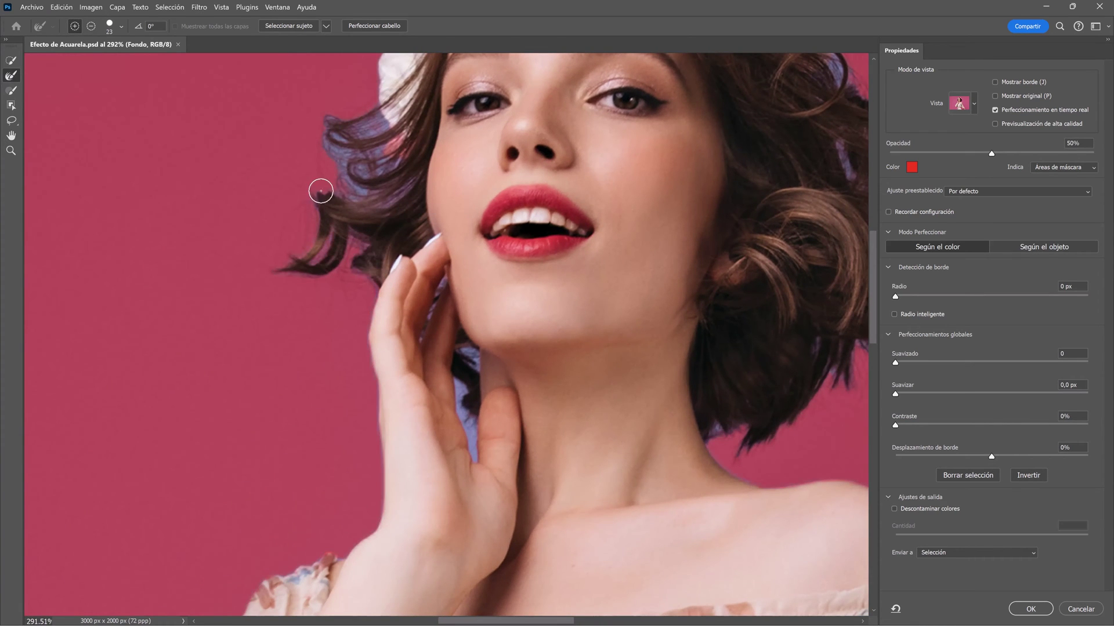
pyautogui.scroll(4, 367, 216)
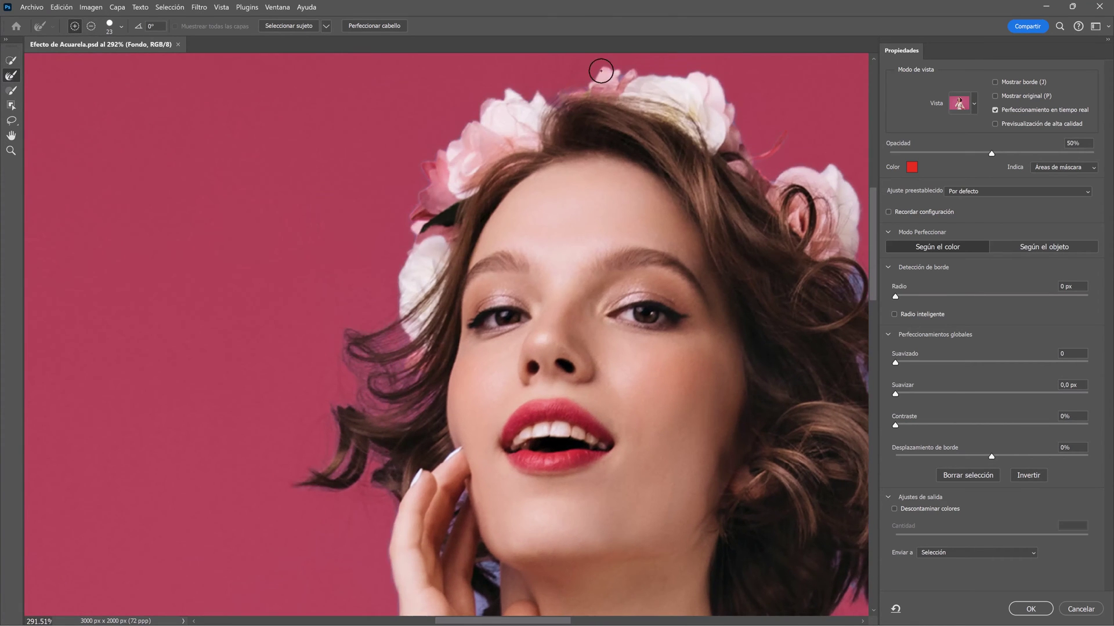
pyautogui.hscroll(5, 555, 285)
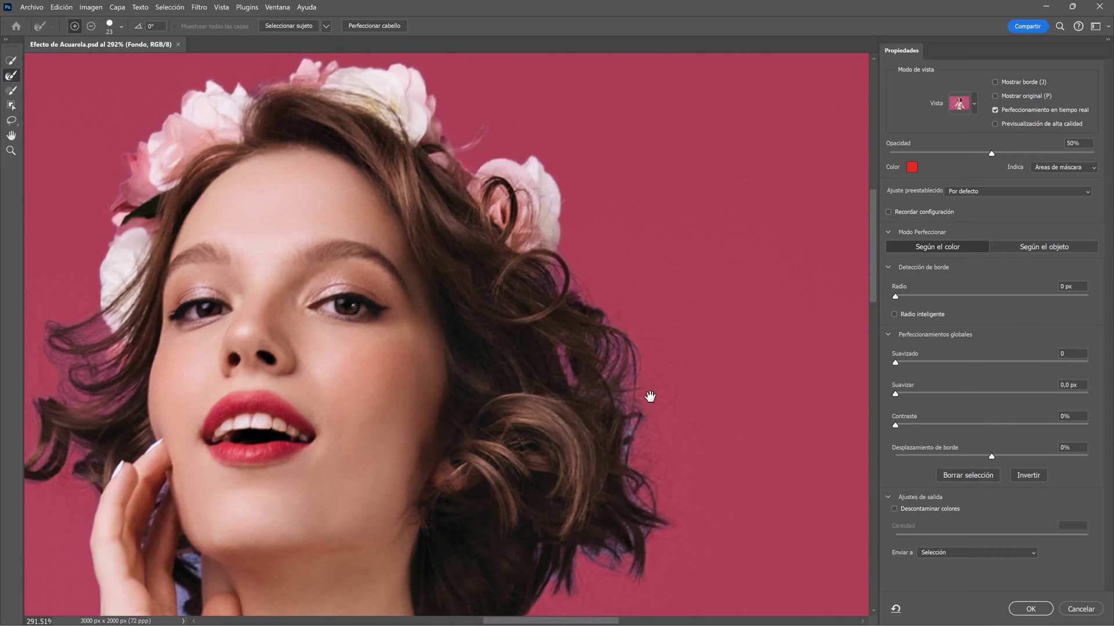
pyautogui.scroll(-3, 646, 393)
pyautogui.moveTo(596, 437); pyautogui.dragTo(697, 315)
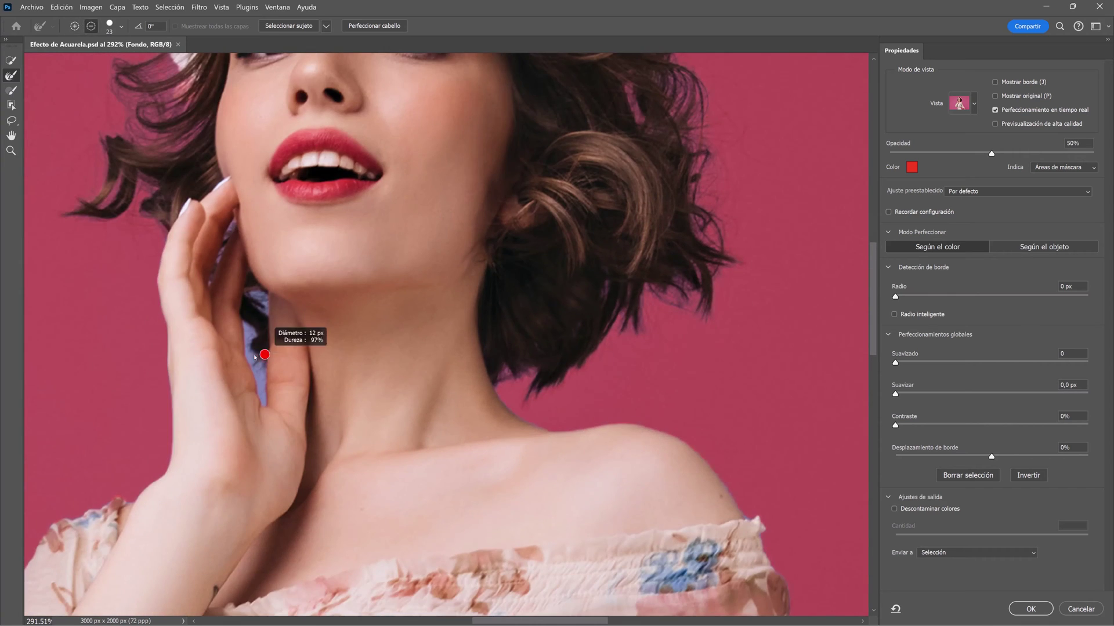
pyautogui.moveTo(258, 403); pyautogui.dragTo(266, 297)
# - Enable Decontaminate Colors and output the selection to a new layer with layer mask
pyautogui.scroll(-2, 265, 297)
pyautogui.scroll(-10, 614, 293)
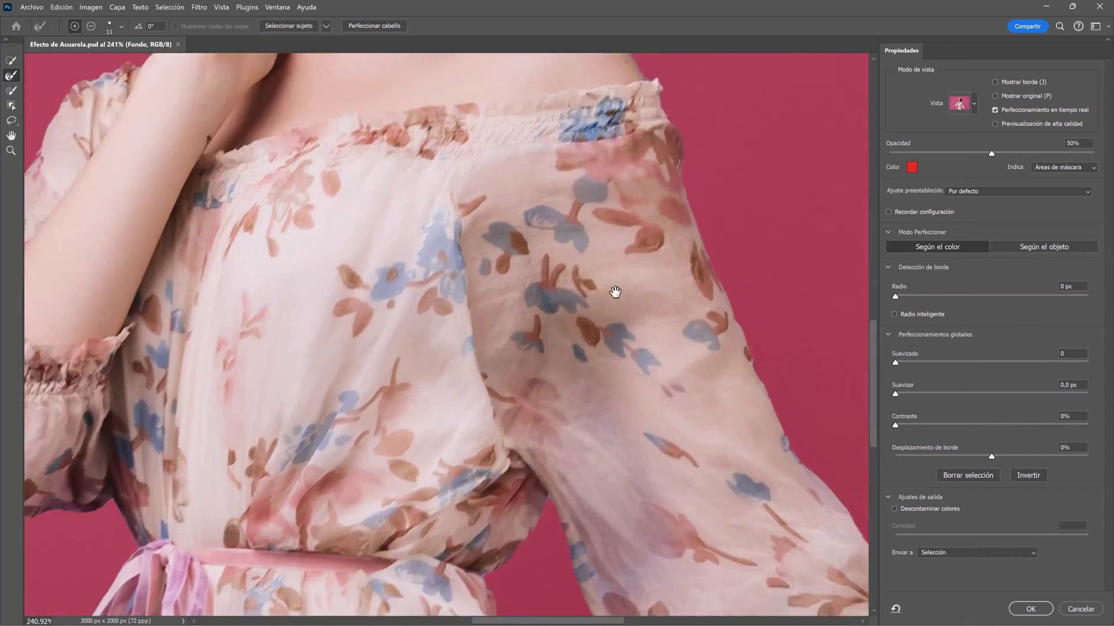
pyautogui.scroll(-5, 606, 194)
pyautogui.hscroll(-3, 318, 354)
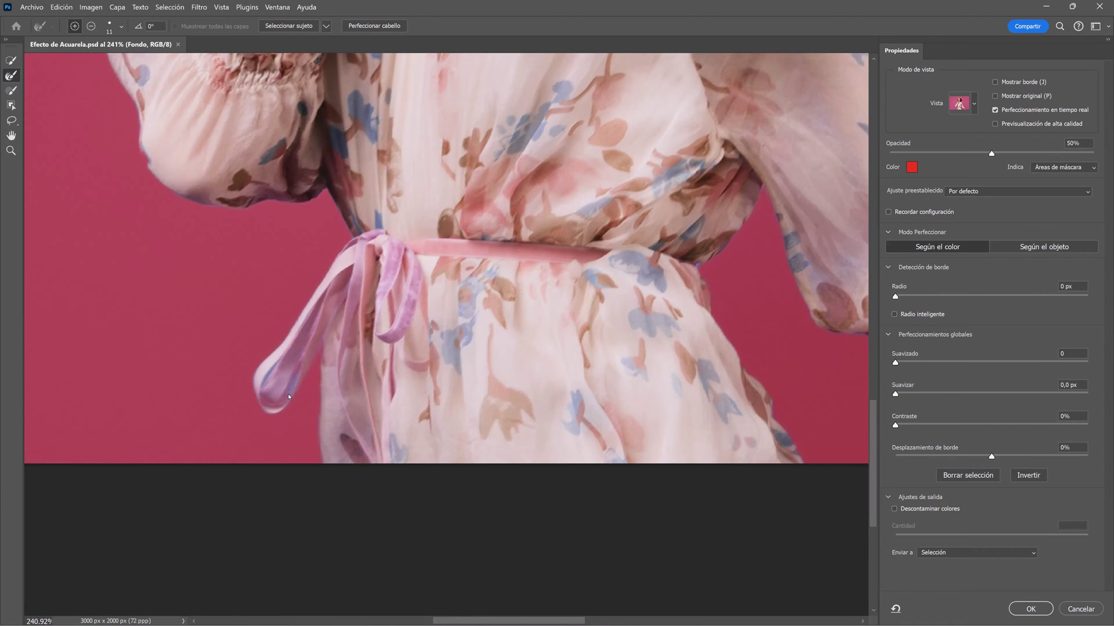
pyautogui.hotkey('ctrl', '0')
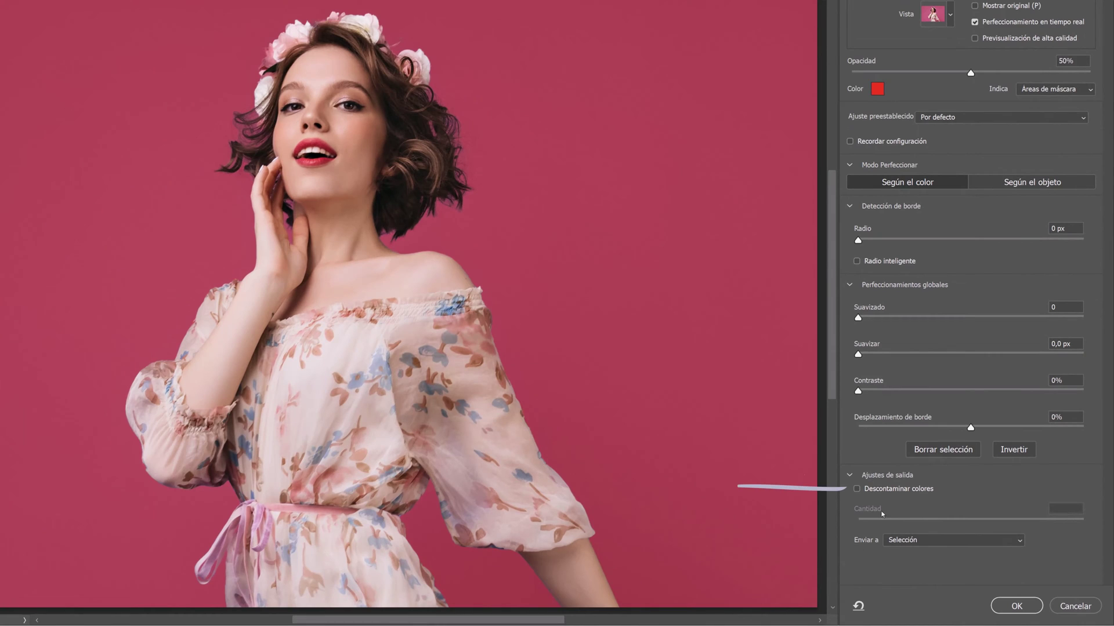
pyautogui.click(857, 490)
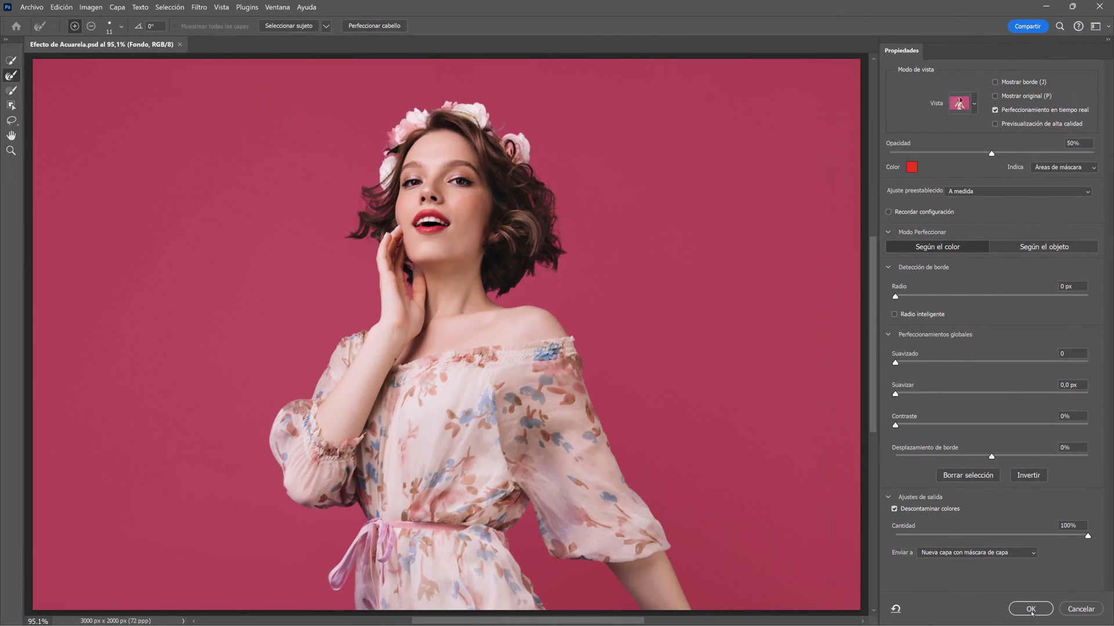
pyautogui.click(1031, 609)
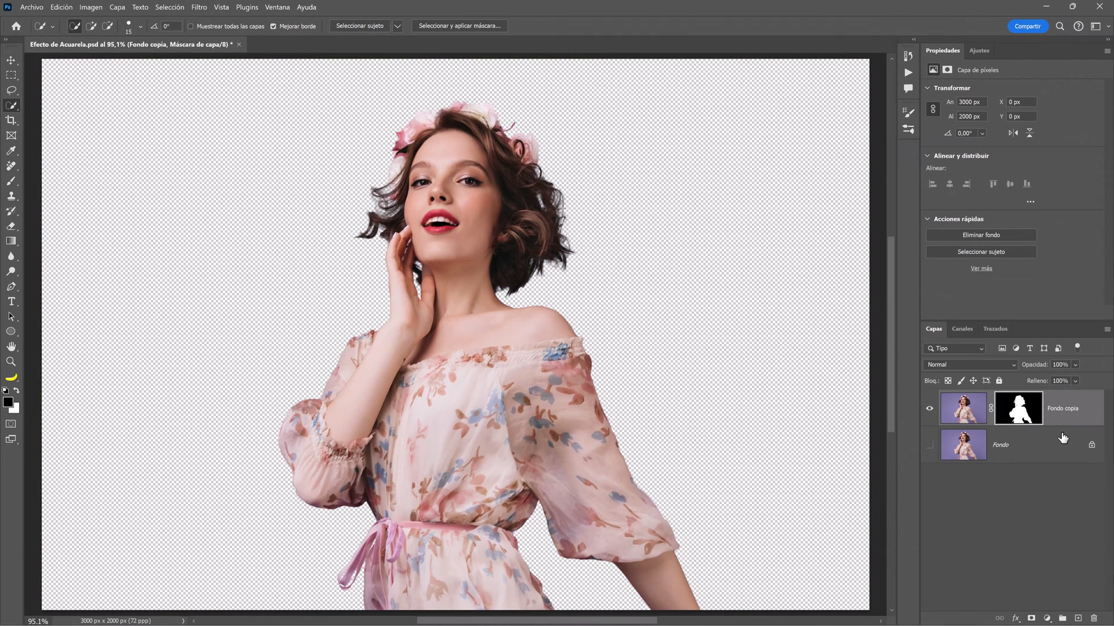
# - Convert the cut-out layer to a smart object named Sujeto
pyautogui.click(1062, 421)
pyautogui.rightClick(1064, 422)
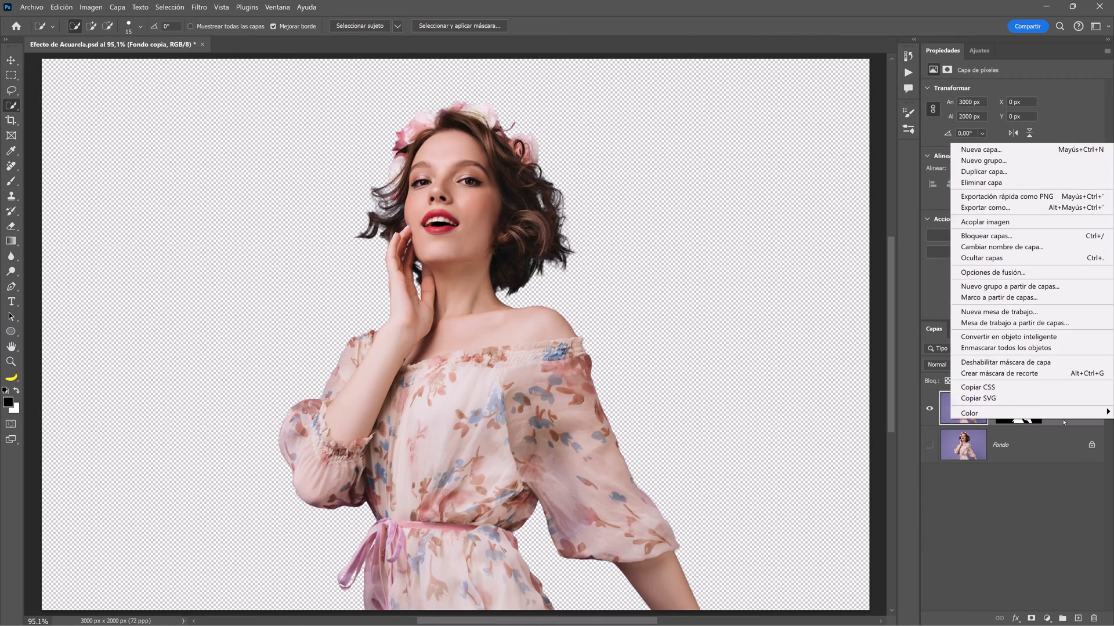
pyautogui.click(1059, 337)
pyautogui.doubleClick(1012, 413)
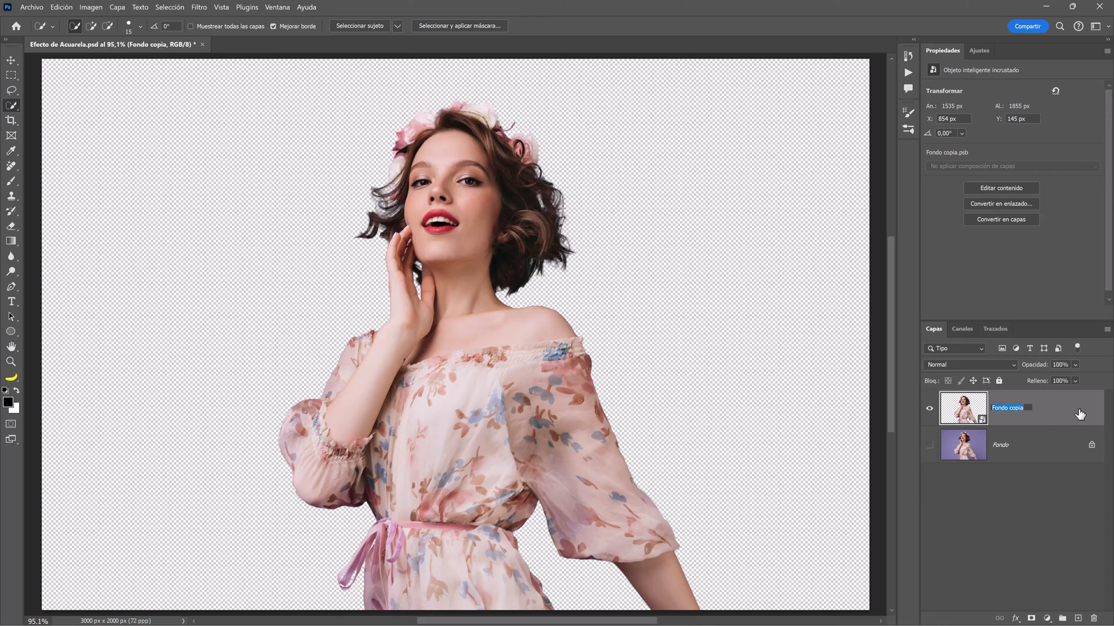
pyautogui.write('Sujeto')
pyautogui.press('Return')
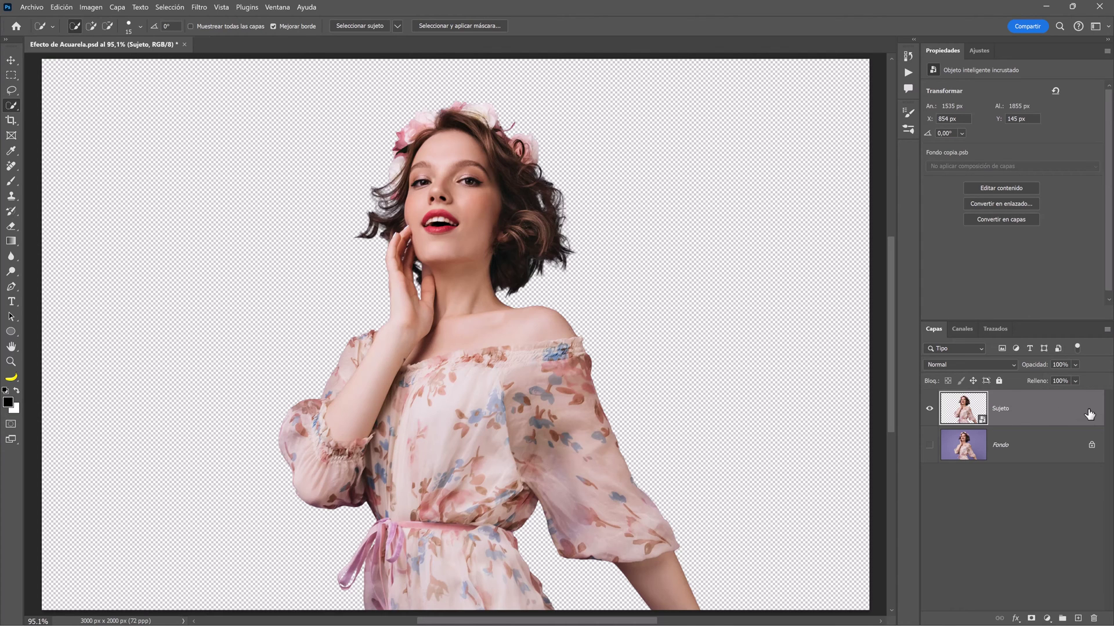
# - Add a white Solid Color fill layer below Sujeto and delete its mask
pyautogui.press('v')
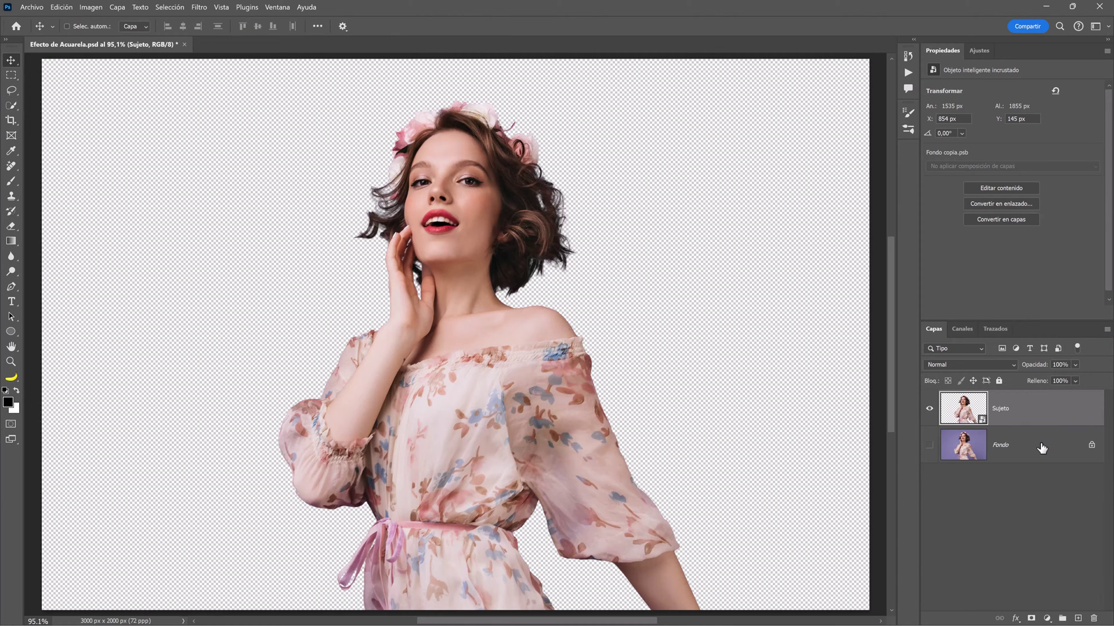
pyautogui.click(1041, 448)
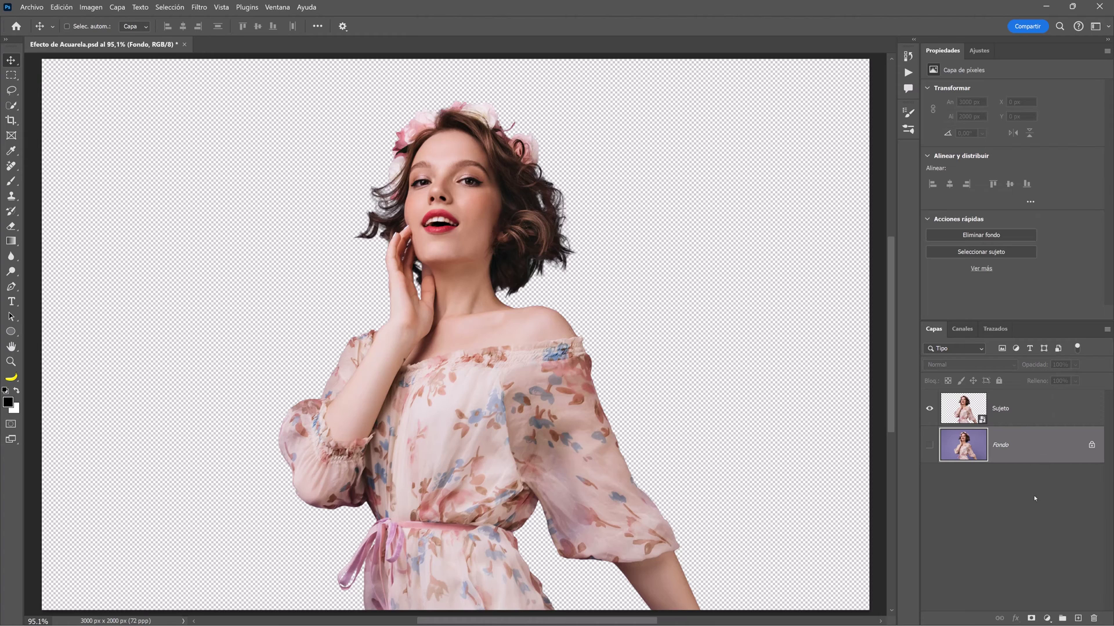
pyautogui.click(1047, 619)
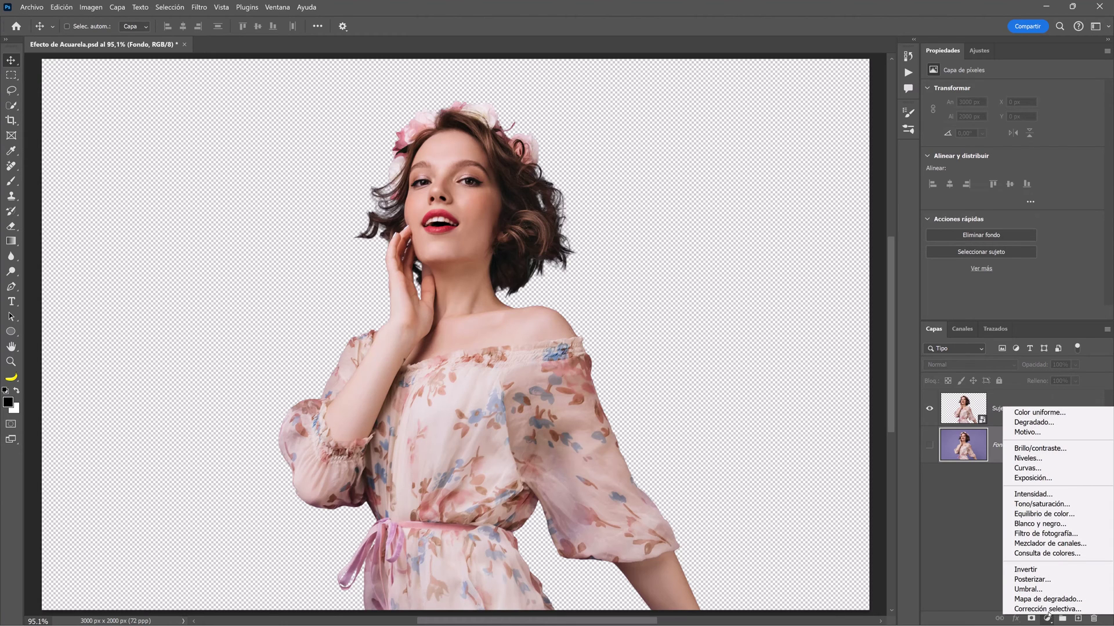
pyautogui.click(1084, 413)
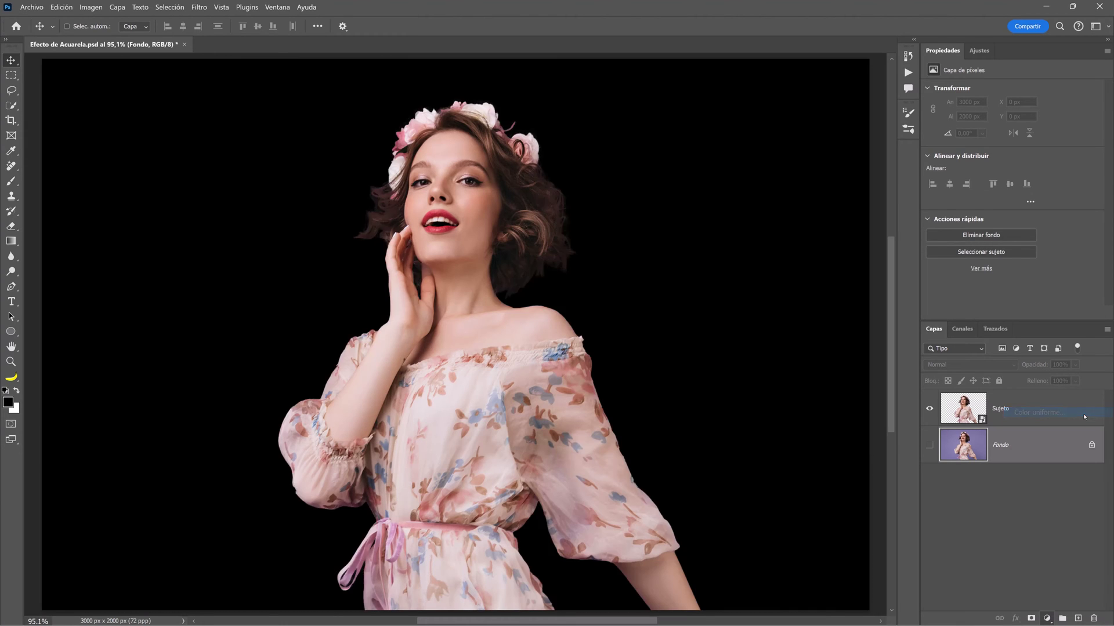
pyautogui.moveTo(783, 278); pyautogui.dragTo(638, 227)
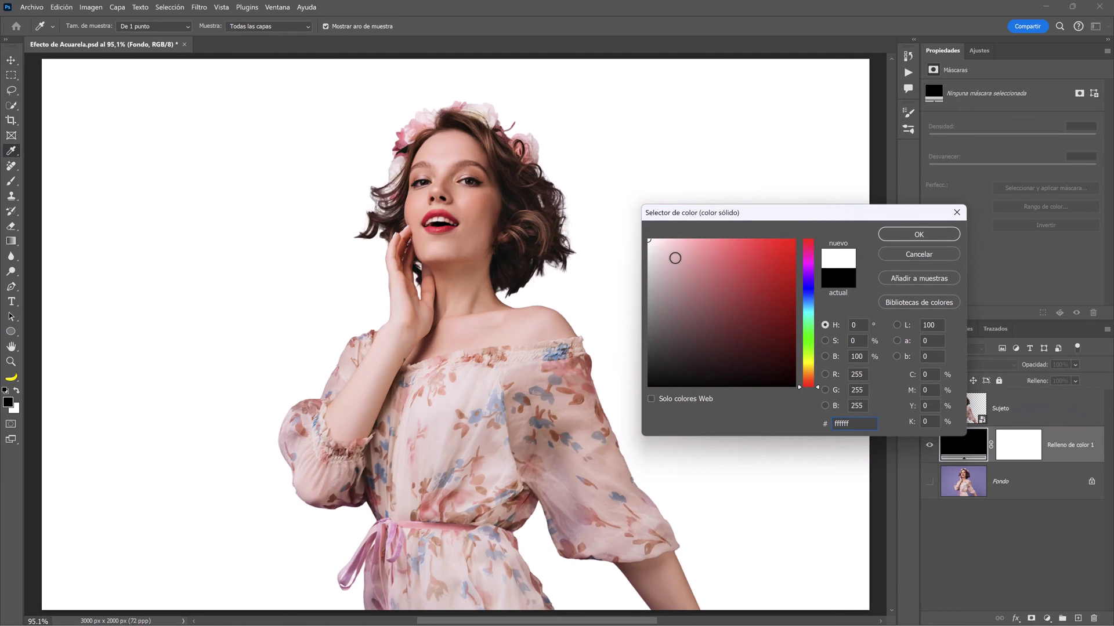
pyautogui.click(899, 234)
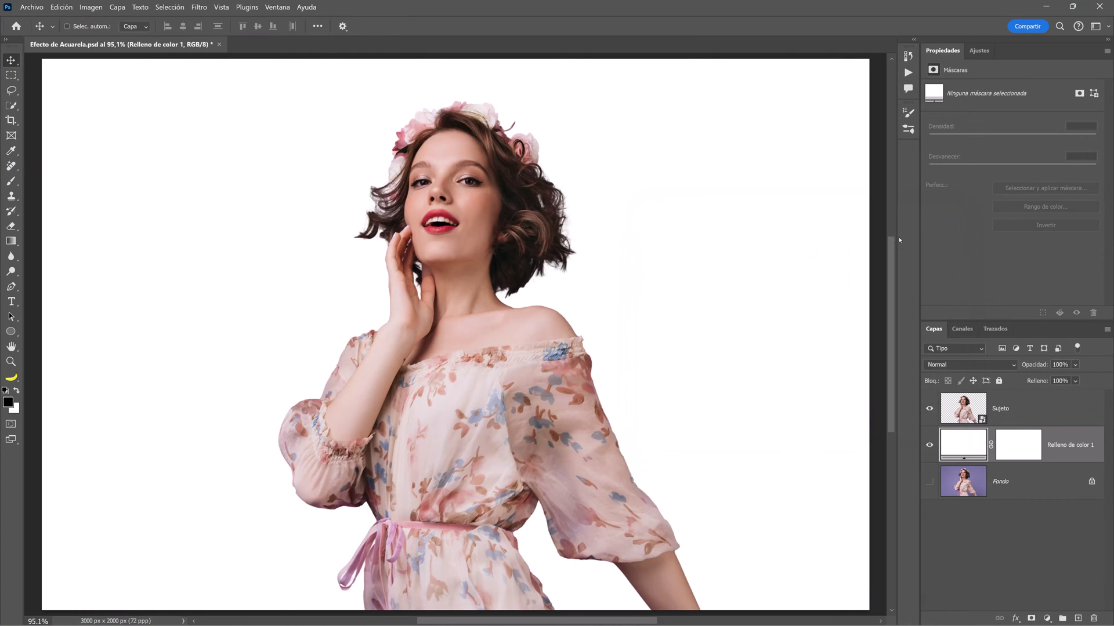
pyautogui.rightClick(1012, 444)
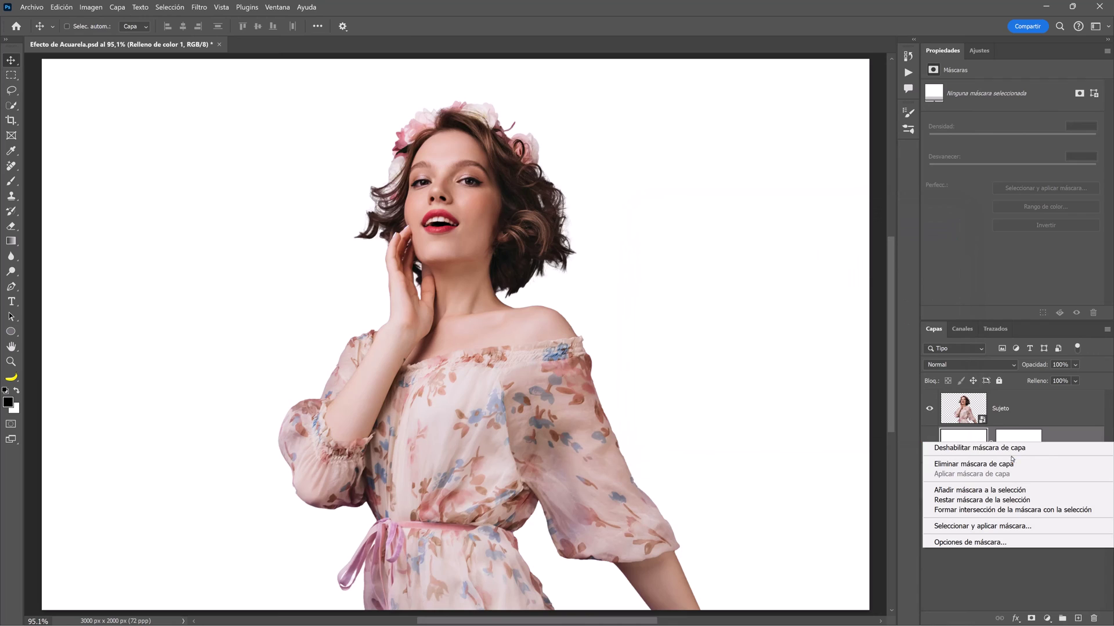
pyautogui.click(1019, 466)
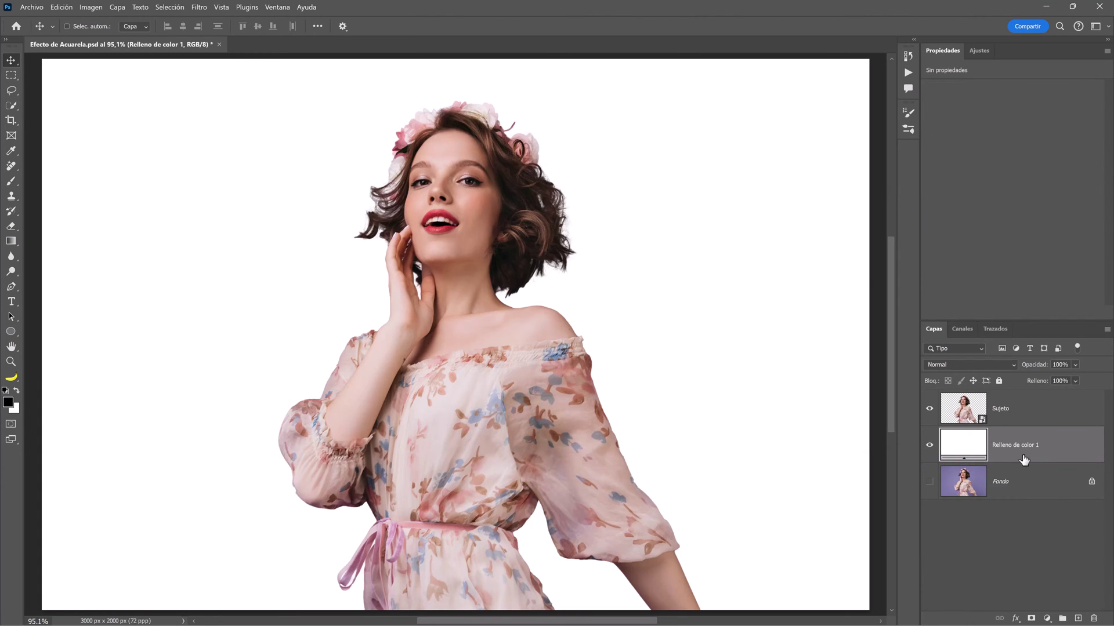
pyautogui.click(1028, 421)
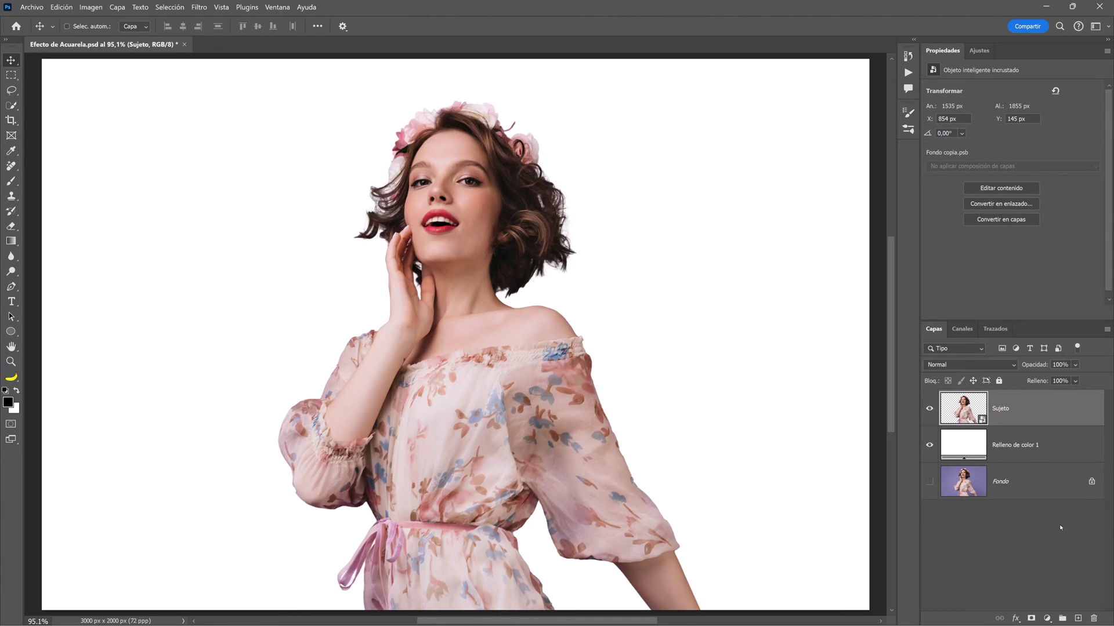
# - Create a new layer above Sujeto, fill it with white using Ctrl+Delete, and name it Textura Papel
pyautogui.click(1079, 619)
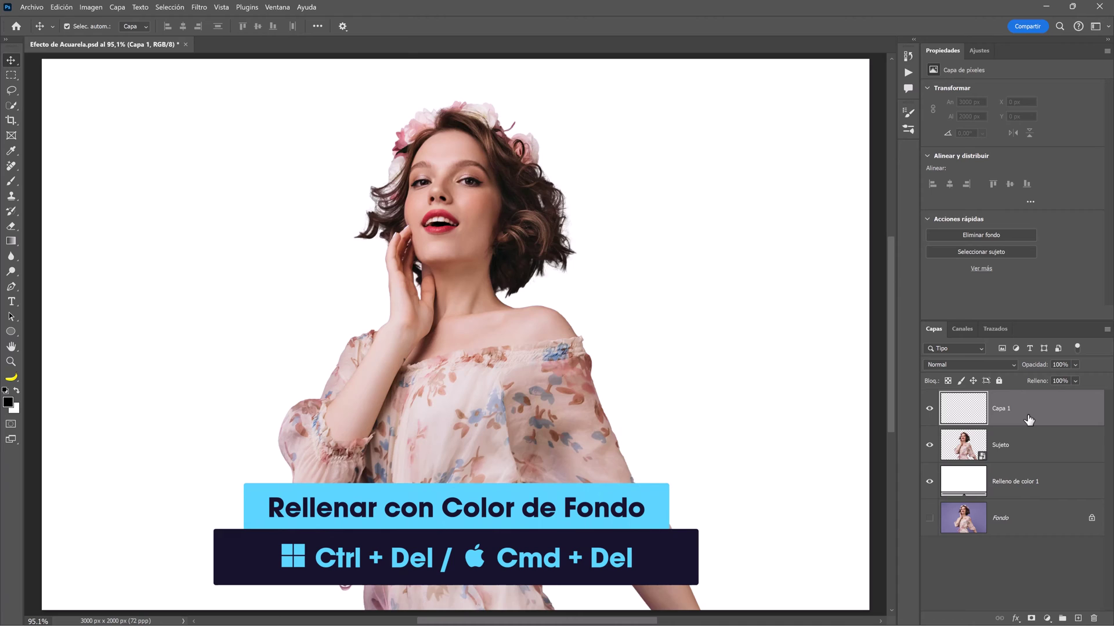
pyautogui.hotkey('ctrl', 'Delete')
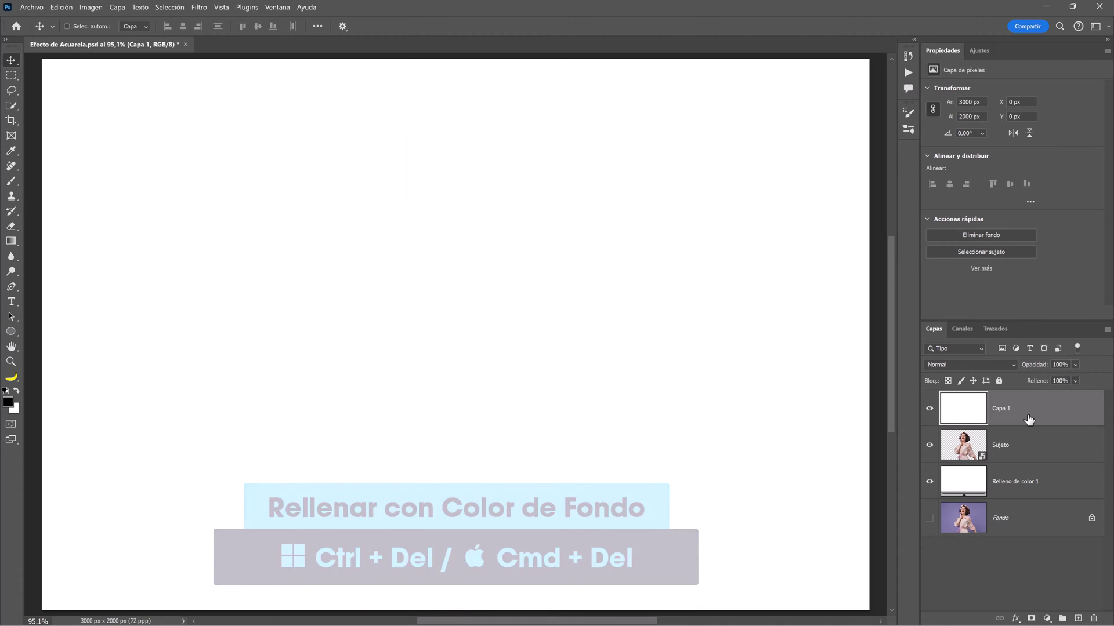
pyautogui.doubleClick(1006, 414)
pyautogui.write('Textura')
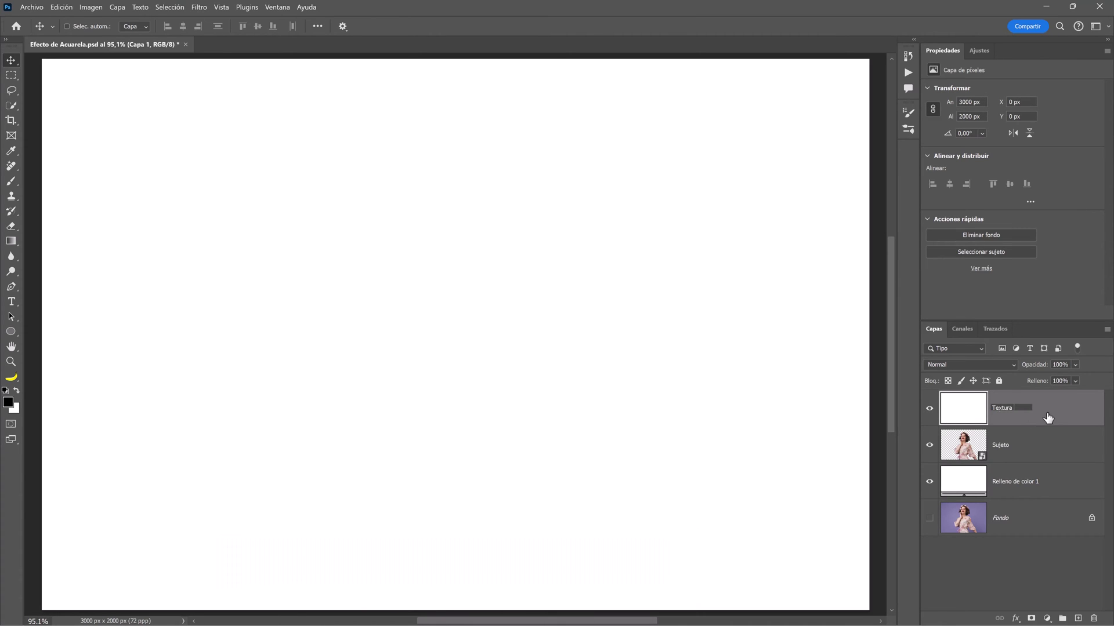
pyautogui.write('Papel')
pyautogui.press('Return')
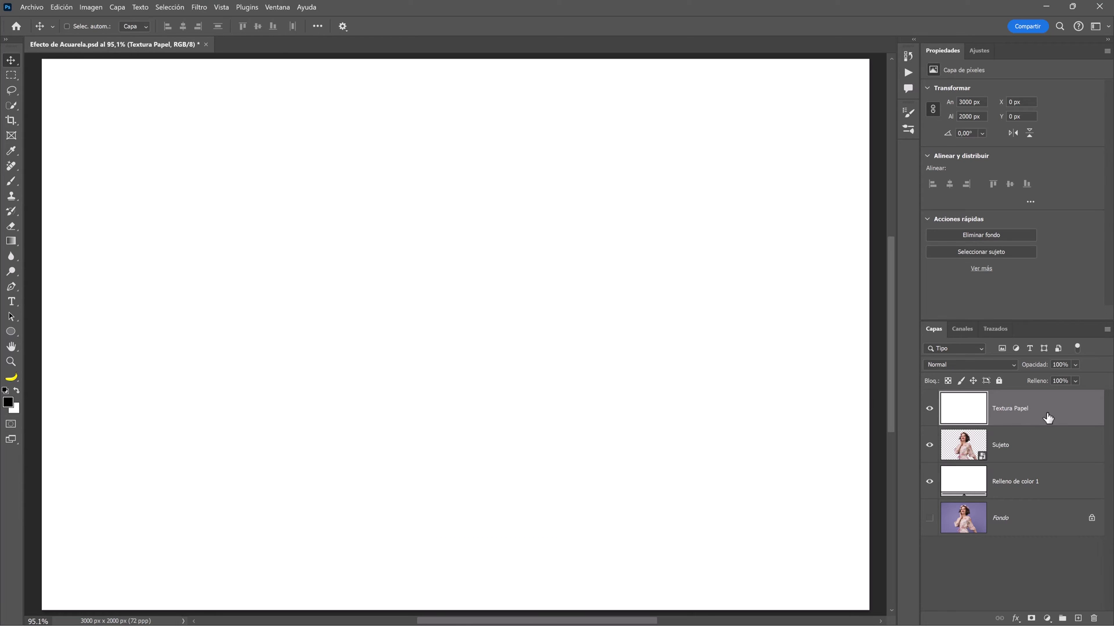
# - Open Textura Papel Acuarela.pat via File > Open to load the watercolor paper pattern
pyautogui.click(32, 8)
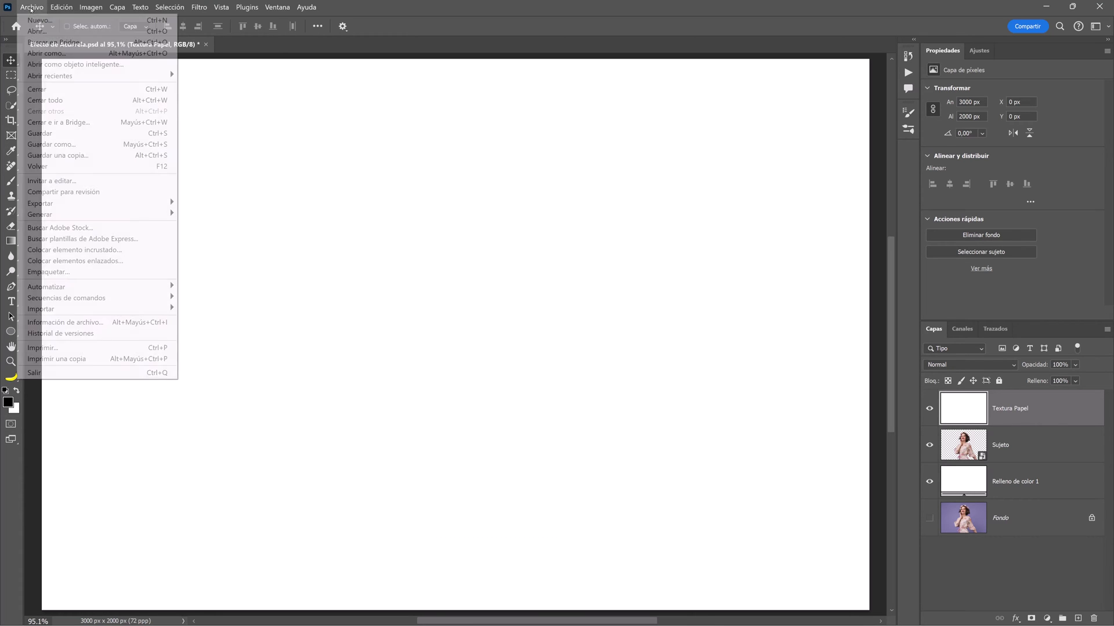
pyautogui.click(56, 32)
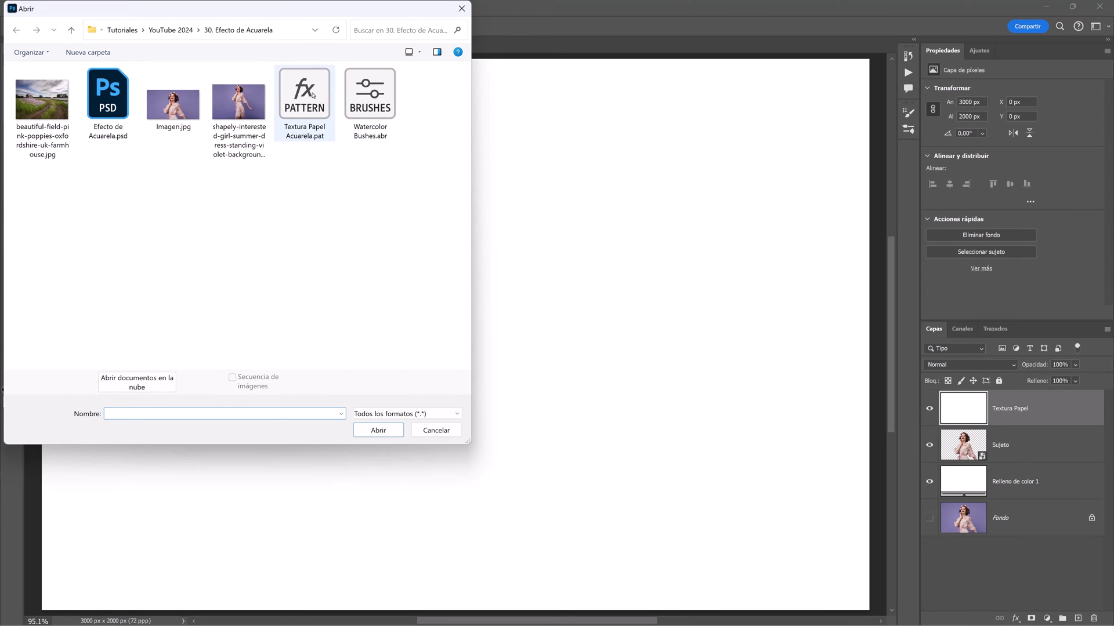
pyautogui.click(311, 94)
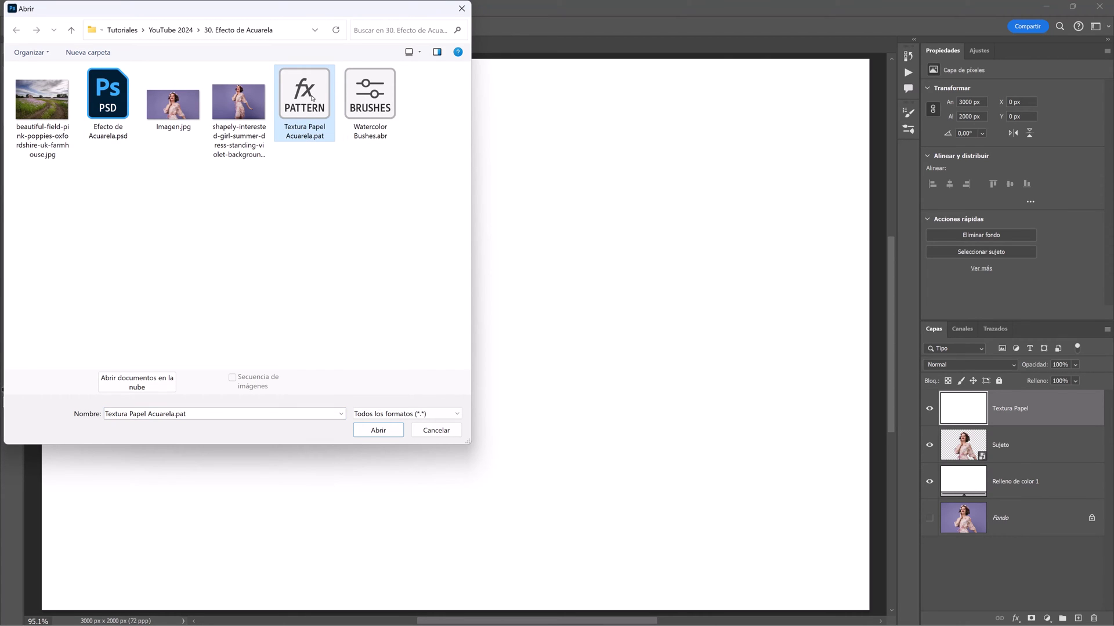
pyautogui.click(378, 430)
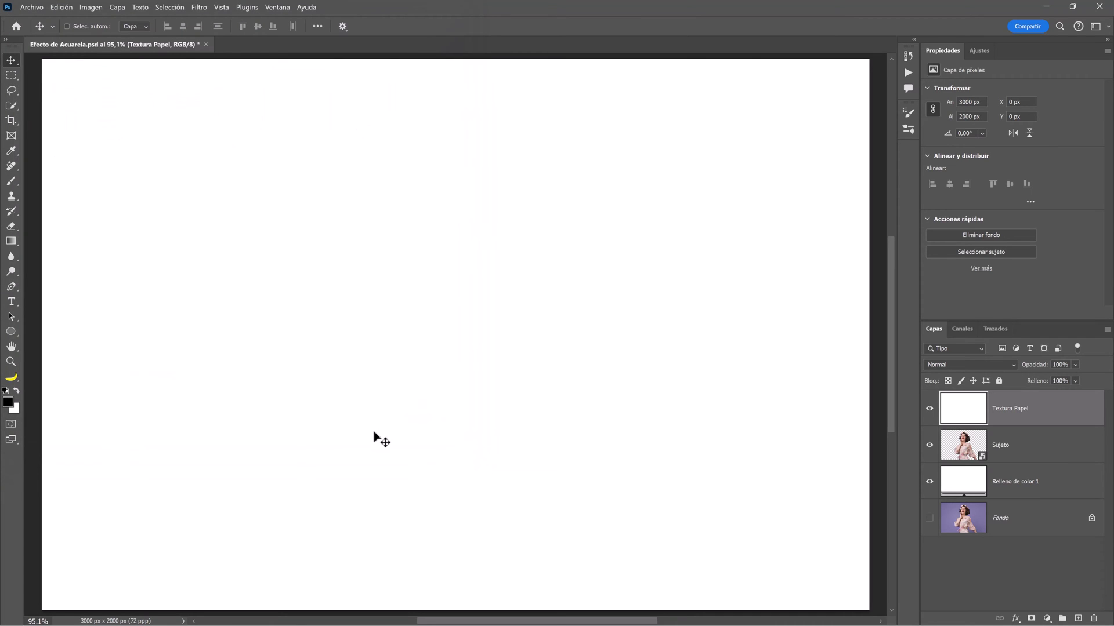
# - Give Textura Papel a Pattern Overlay using the white Textura Papel Acuarela pattern at 250% scale
pyautogui.doubleClick(1040, 414)
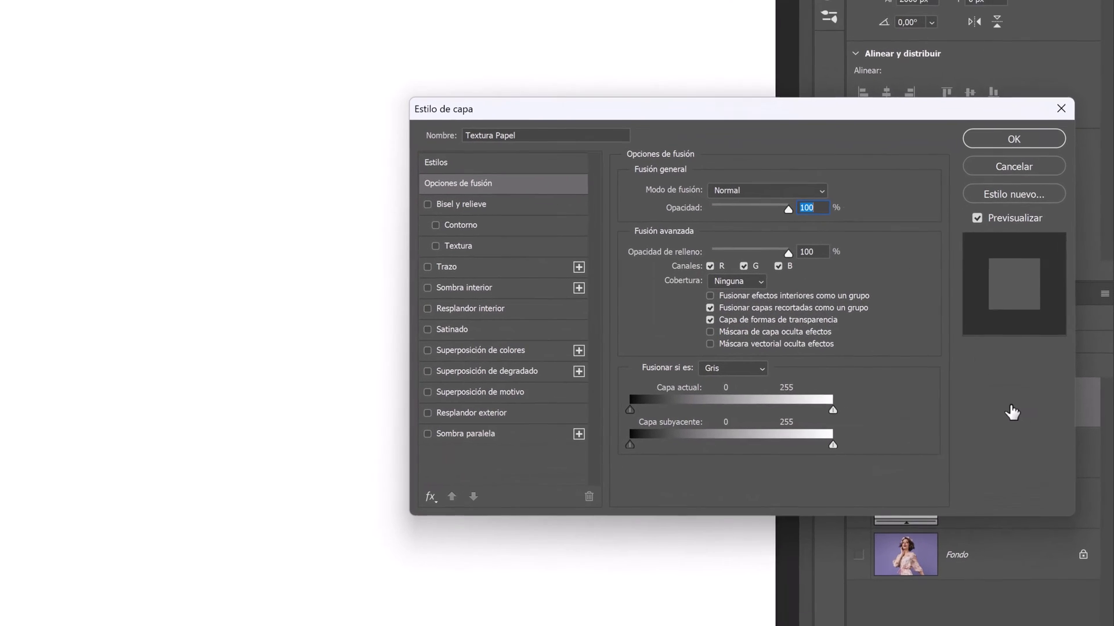
pyautogui.click(528, 392)
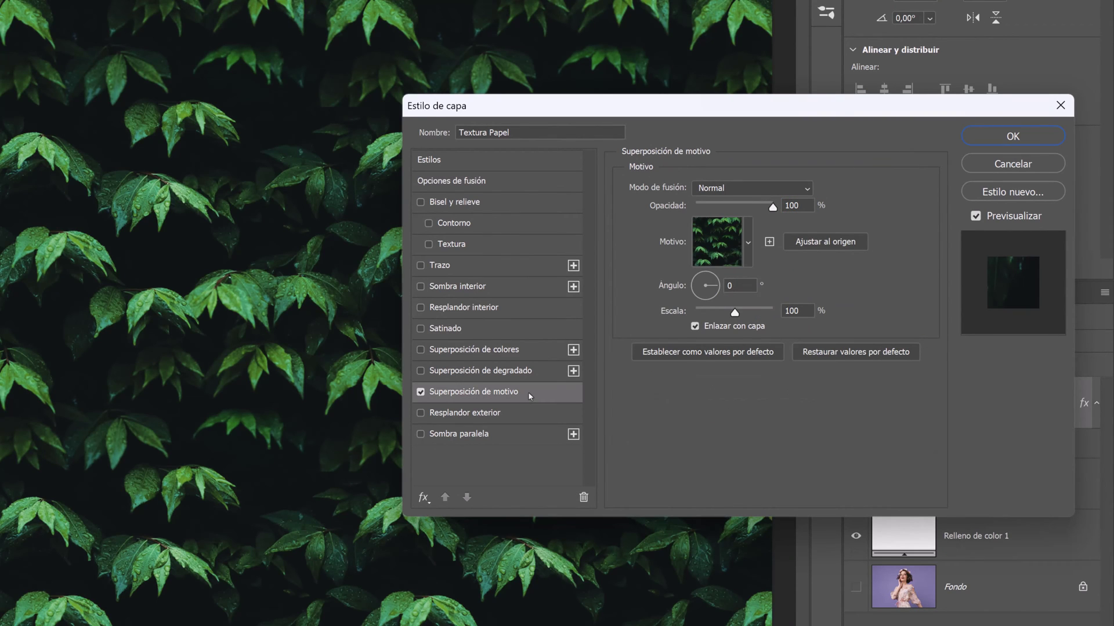
pyautogui.click(748, 243)
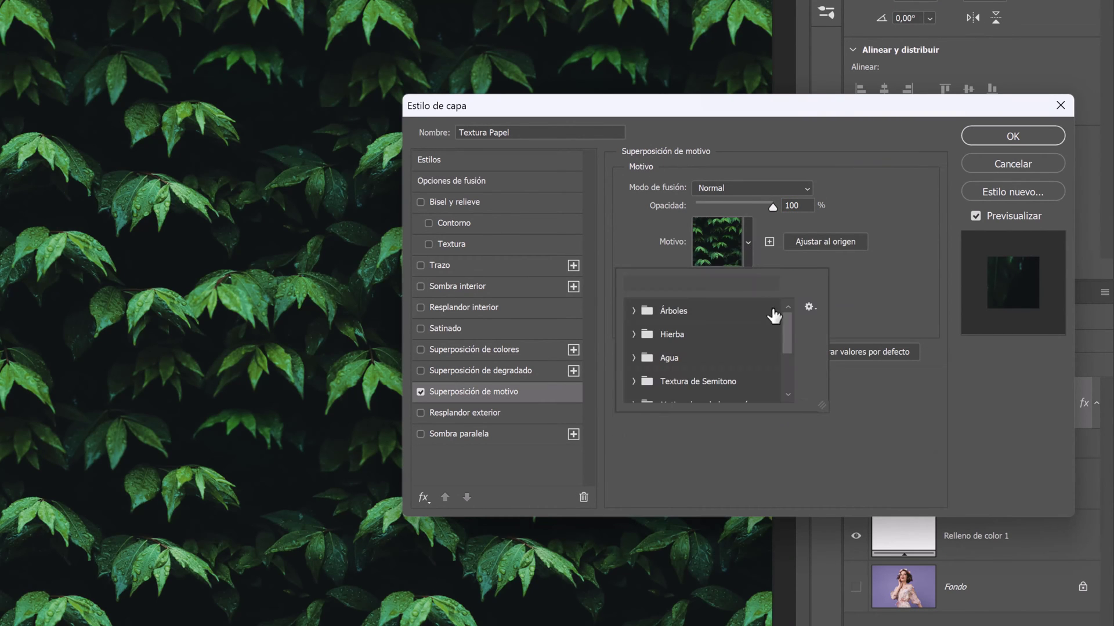
pyautogui.scroll(-3, 781, 373)
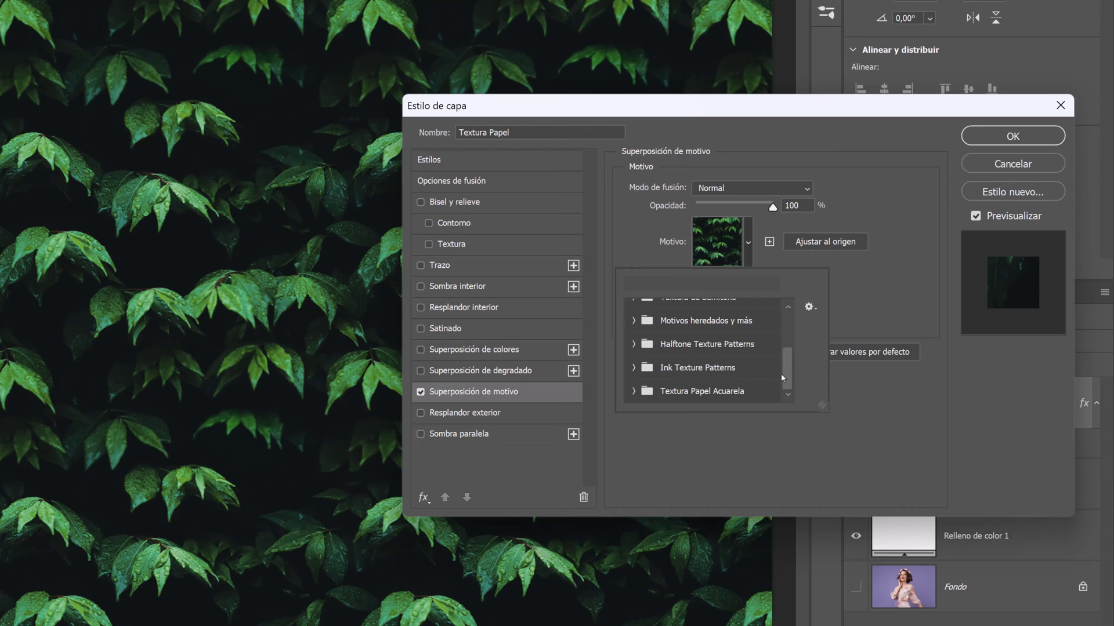
pyautogui.click(644, 392)
pyautogui.scroll(-1, 646, 398)
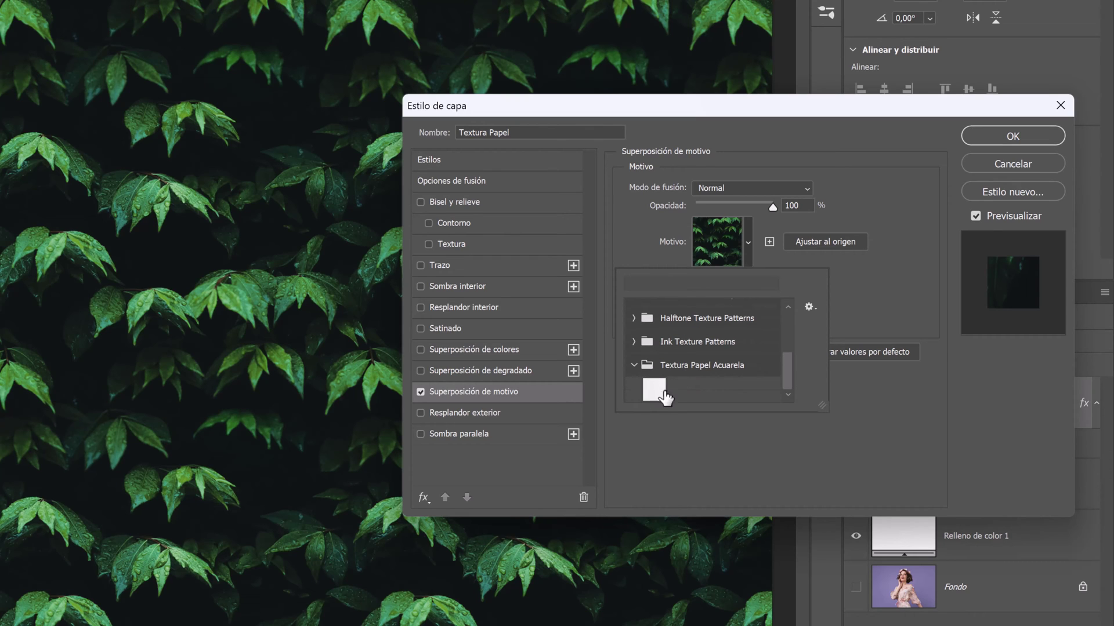
pyautogui.click(651, 399)
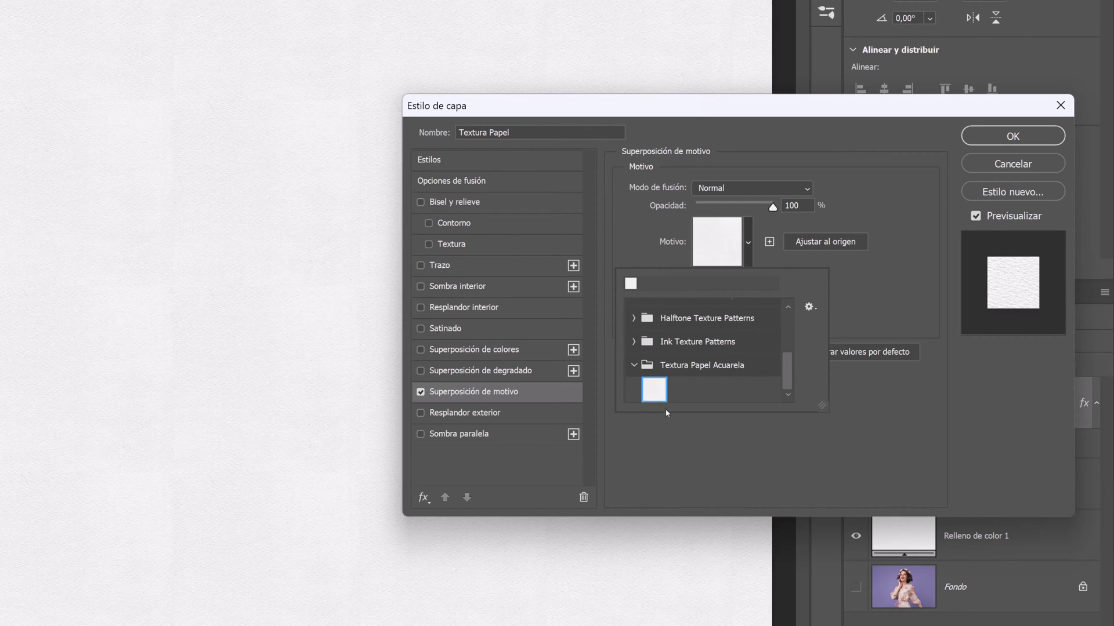
pyautogui.click(683, 439)
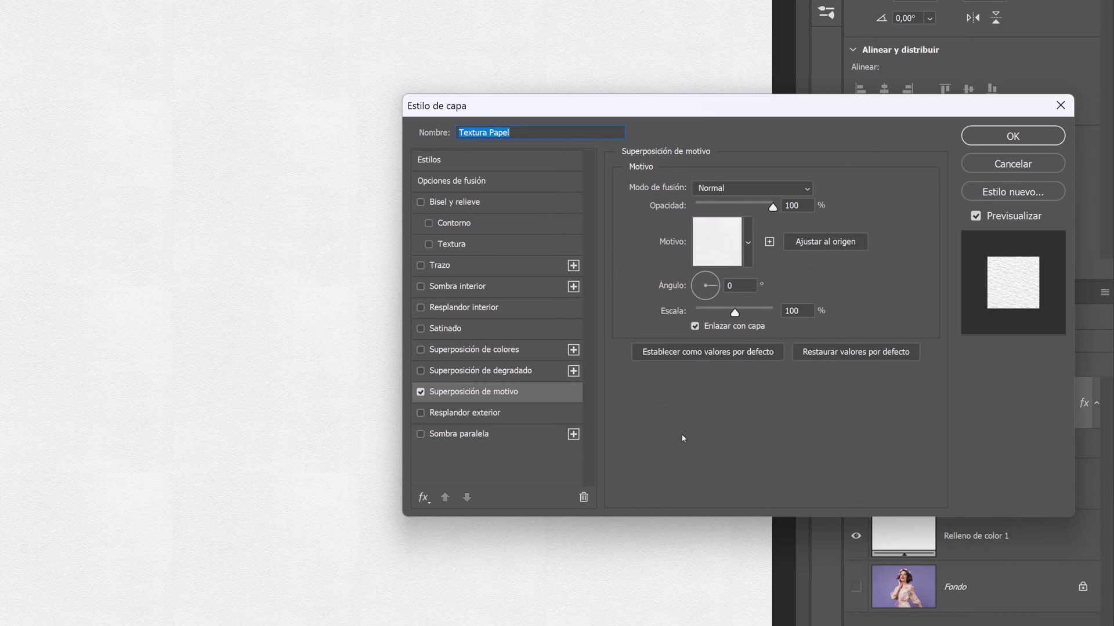
pyautogui.doubleClick(790, 313)
pyautogui.write('2')
pyautogui.write('50')
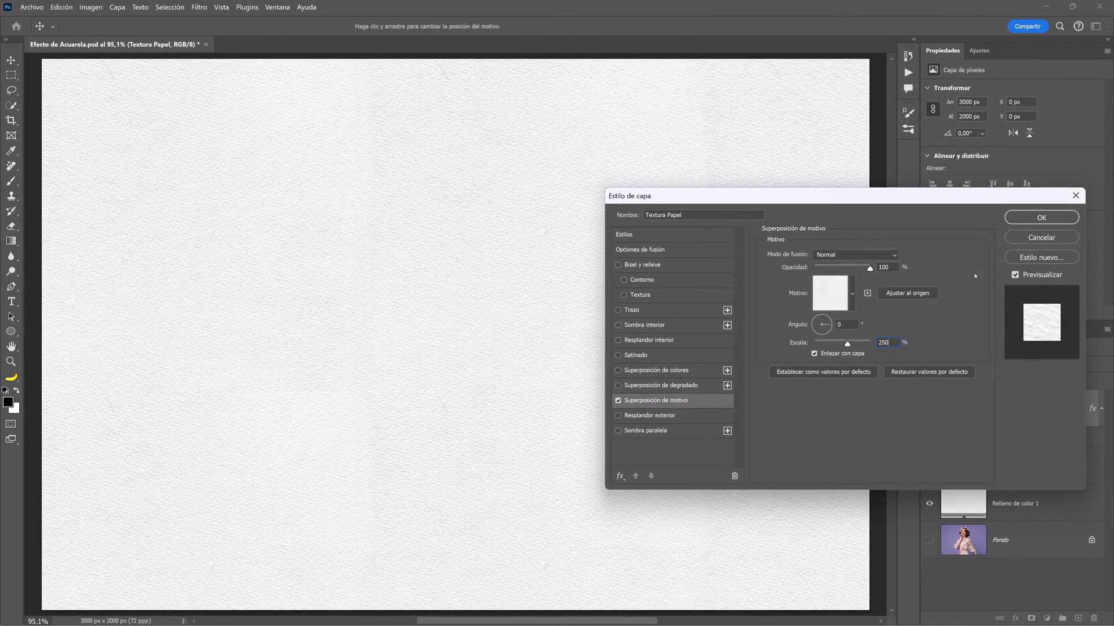
# - Confirm the overlay, convert Textura Papel to a smart object, and set its blend mode to Multiplicar
pyautogui.click(1015, 222)
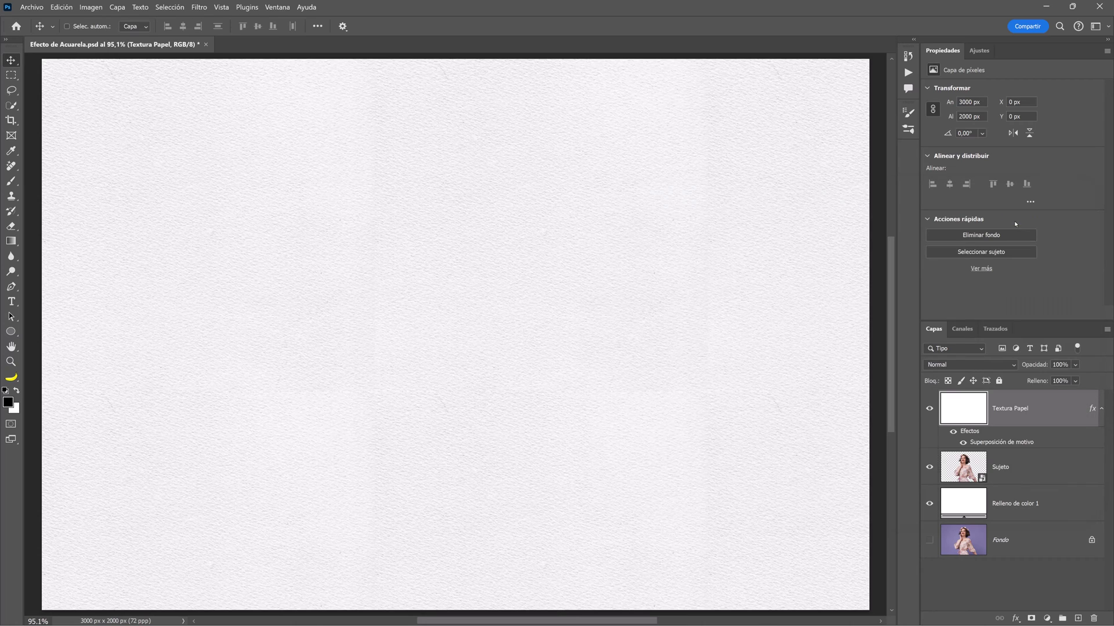
pyautogui.rightClick(1044, 410)
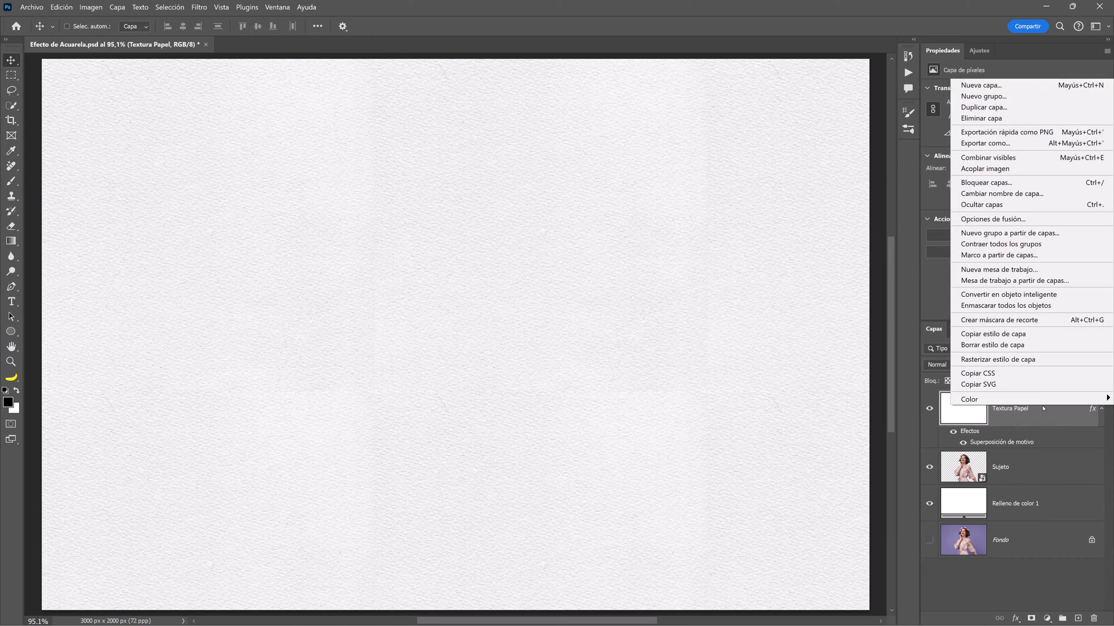
pyautogui.click(1036, 296)
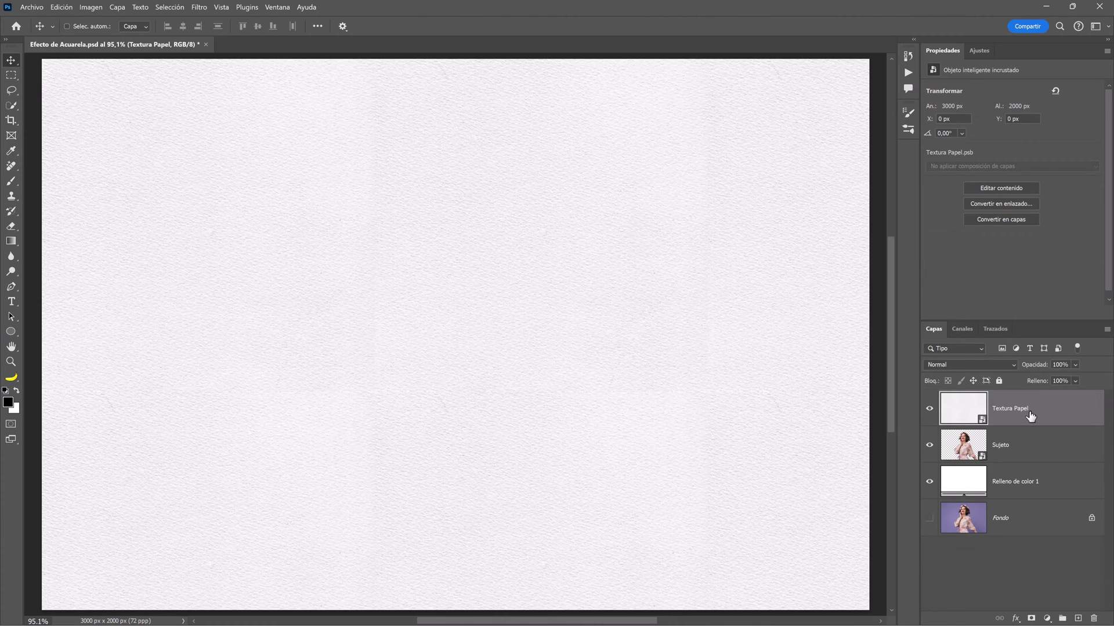
pyautogui.click(976, 365)
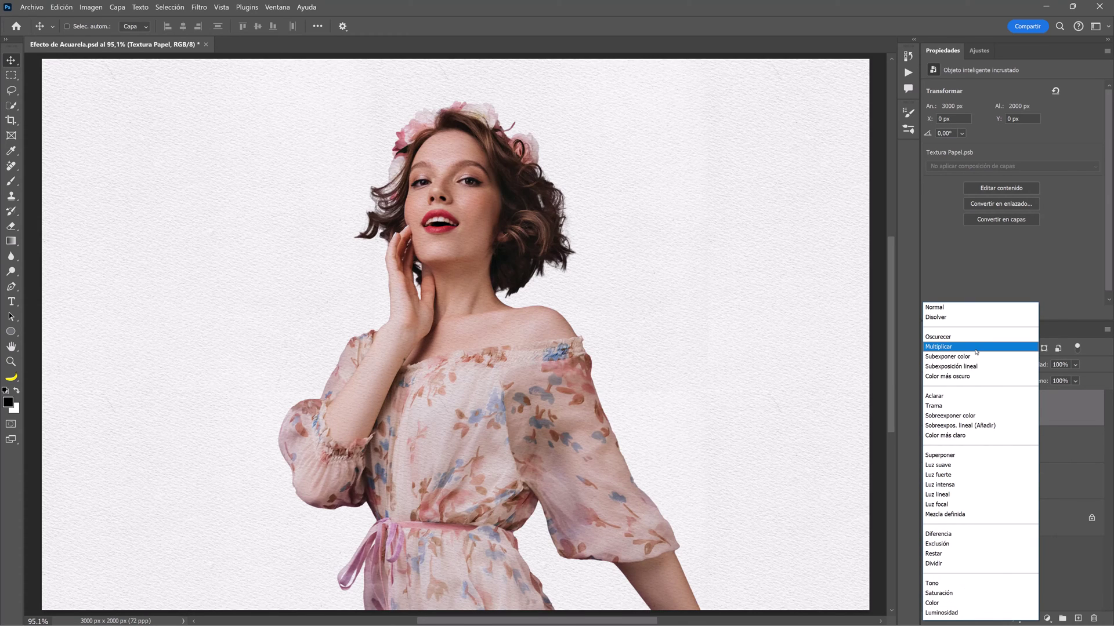
pyautogui.click(976, 347)
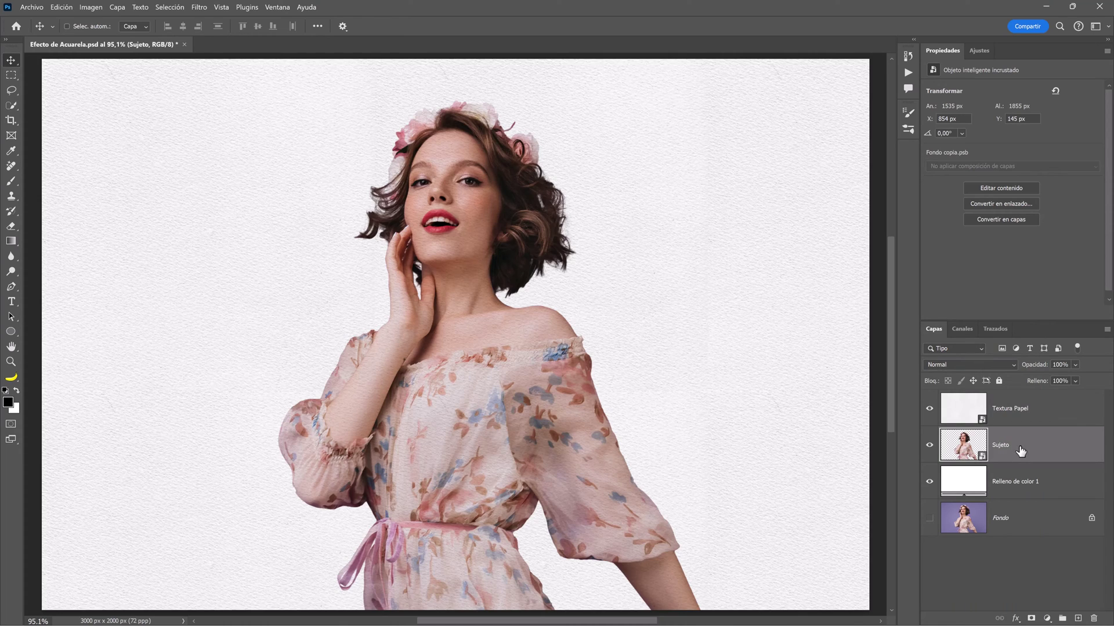
# - Apply Filter Gallery's Artístico > Pincel seco to Sujeto with brush size 6 and detail 10
pyautogui.click(198, 7)
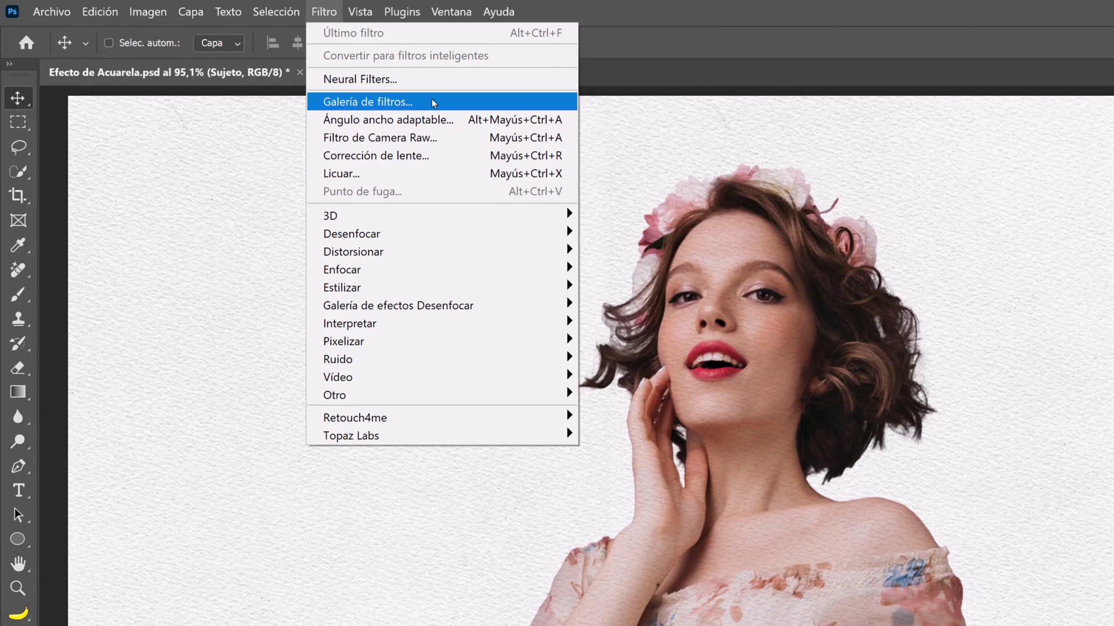
pyautogui.click(433, 103)
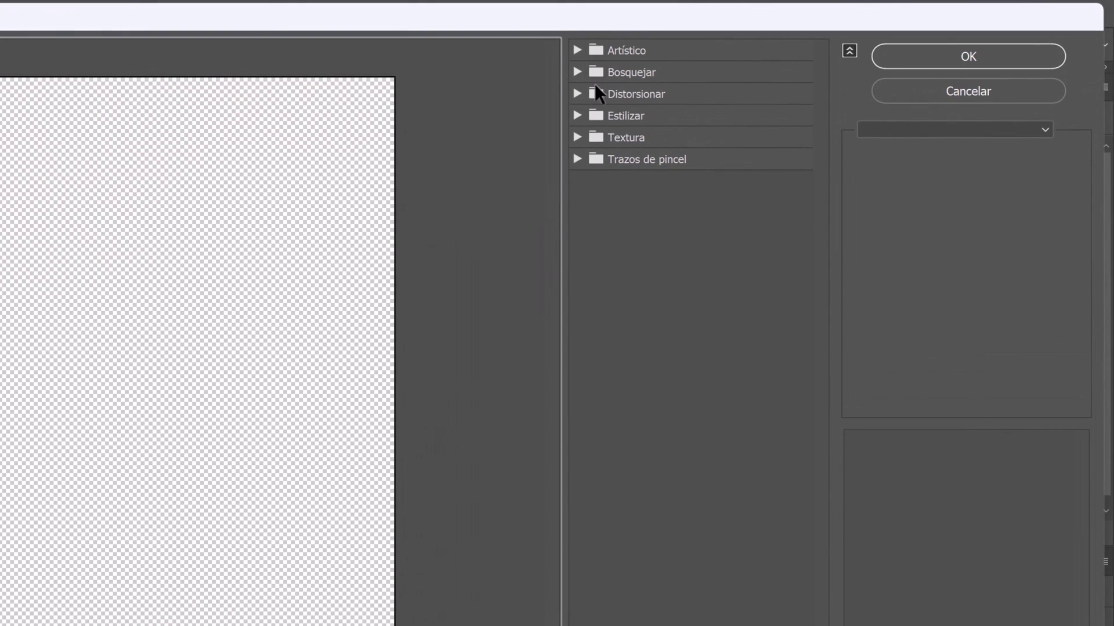
pyautogui.click(576, 51)
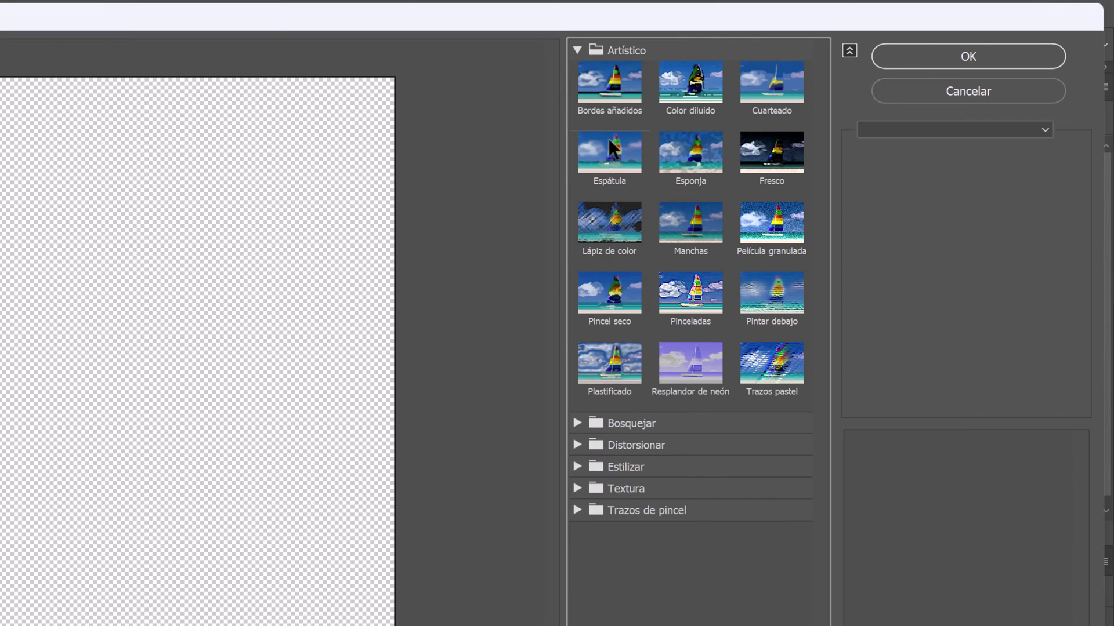
pyautogui.click(620, 287)
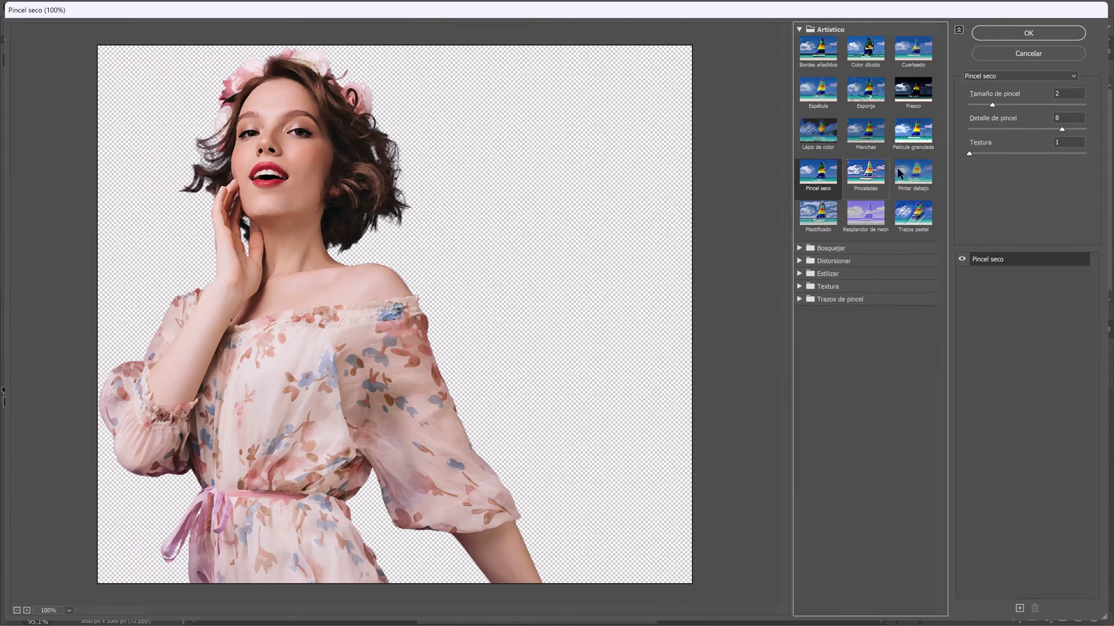
pyautogui.click(1060, 94)
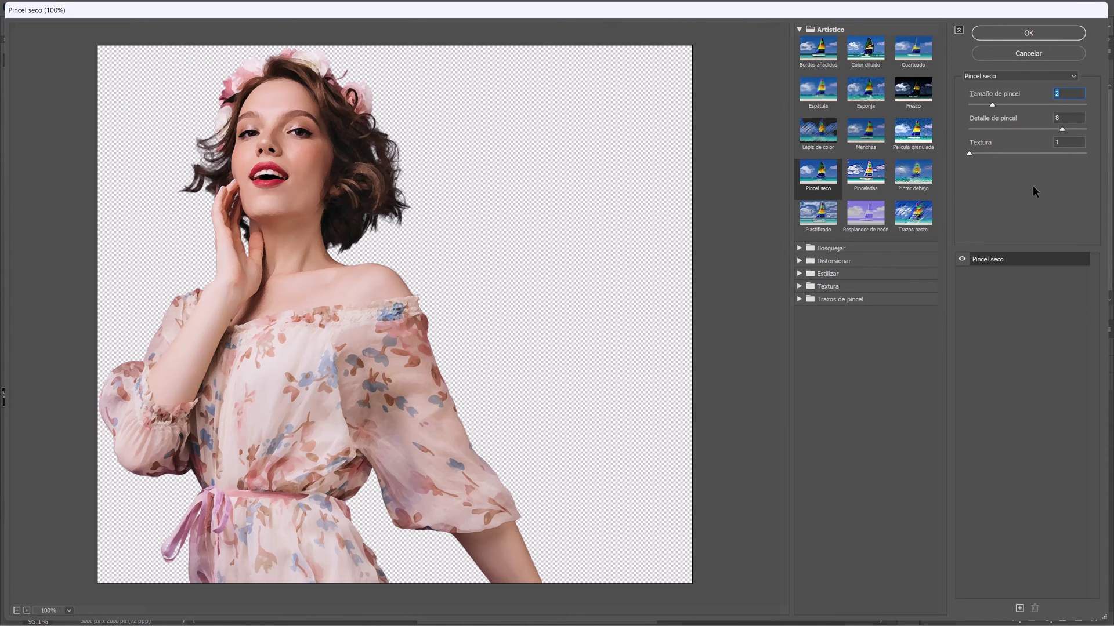
pyautogui.write('6')
pyautogui.moveTo(1062, 129); pyautogui.dragTo(1089, 130)
pyautogui.click(960, 258)
pyautogui.click(960, 258)
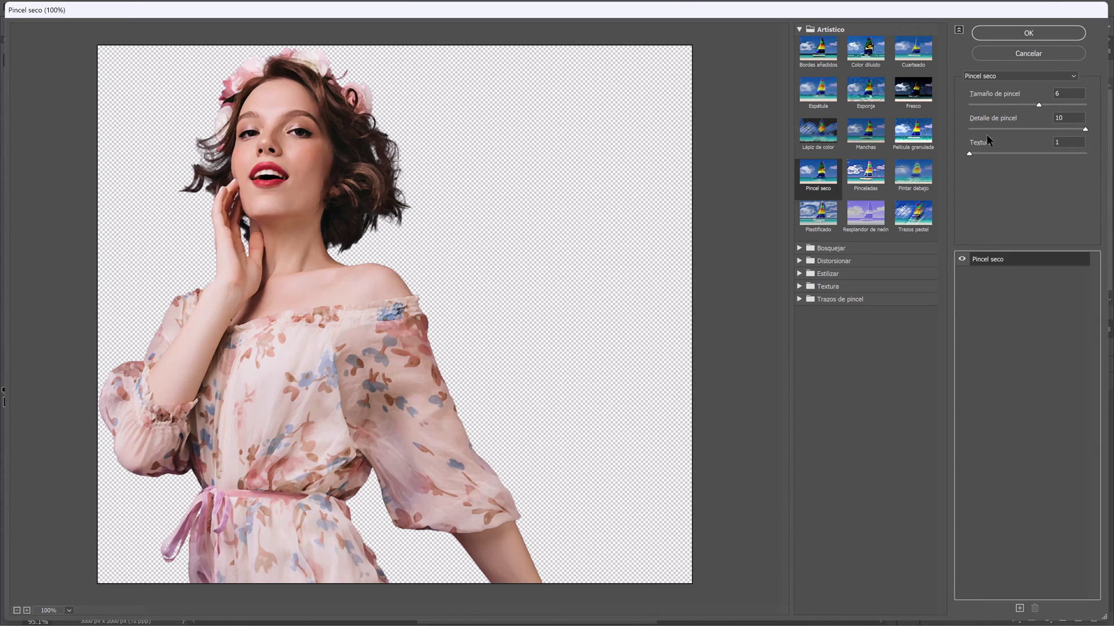
pyautogui.click(991, 32)
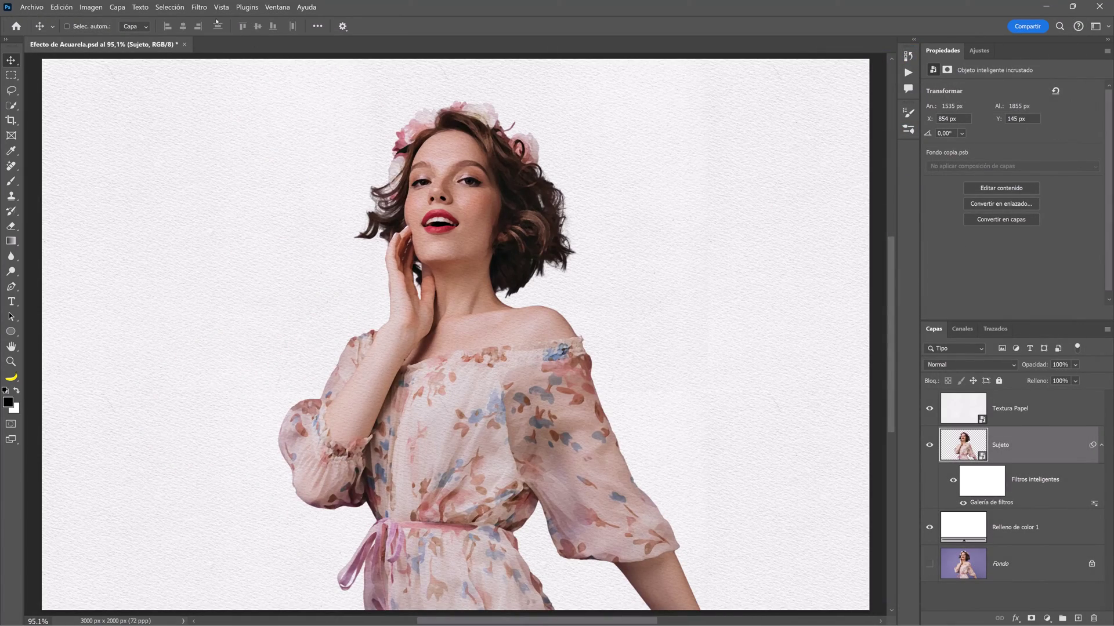
# - Apply a Desenfoque suavizado smart filter to Sujeto with value 5 and a raised threshold
pyautogui.click(200, 7)
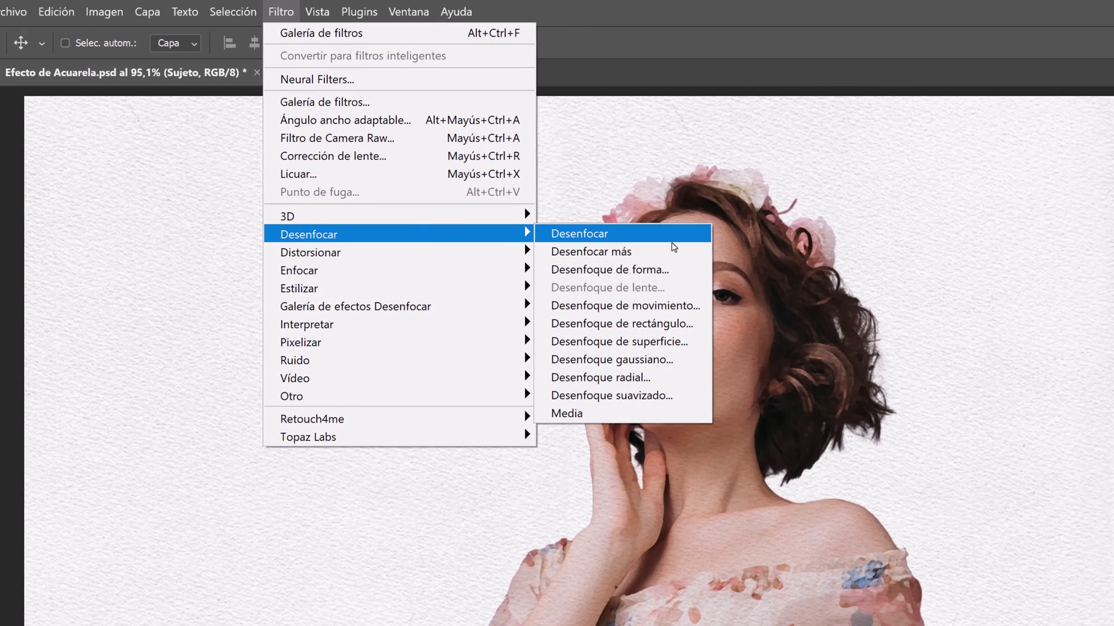
pyautogui.moveTo(356, 234)
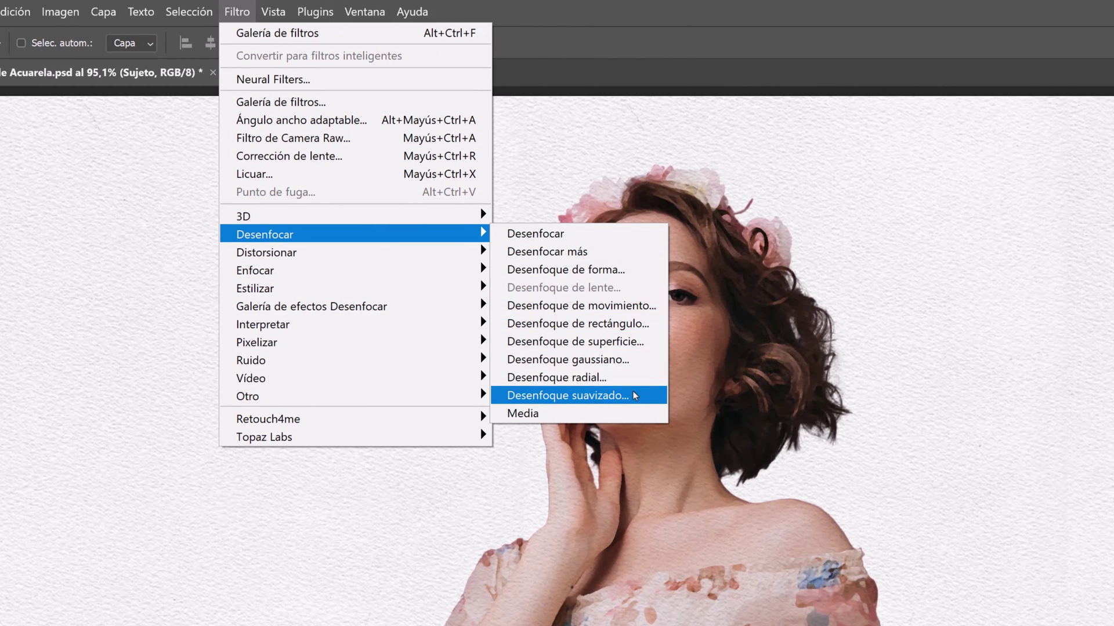
pyautogui.click(632, 393)
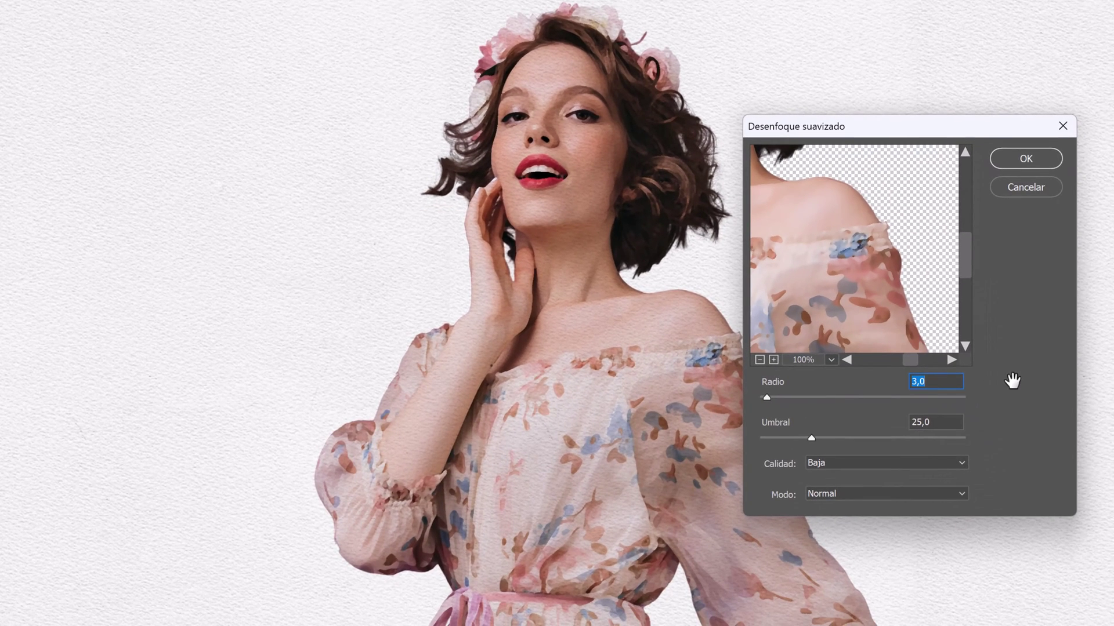
pyautogui.write('5')
pyautogui.moveTo(811, 439); pyautogui.dragTo(975, 447)
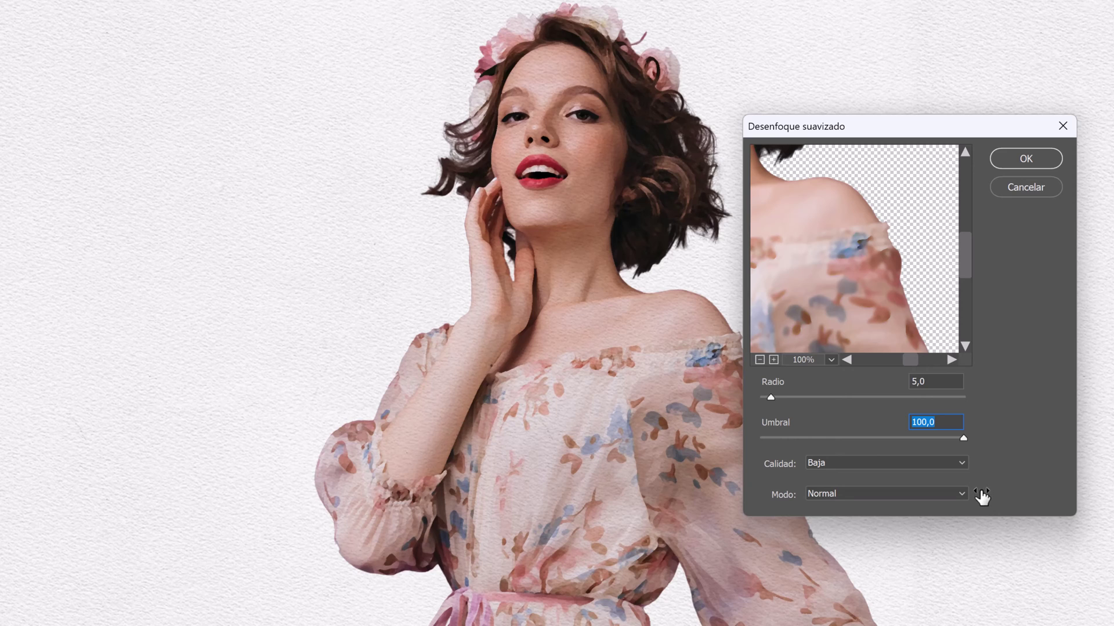
pyautogui.click(1032, 169)
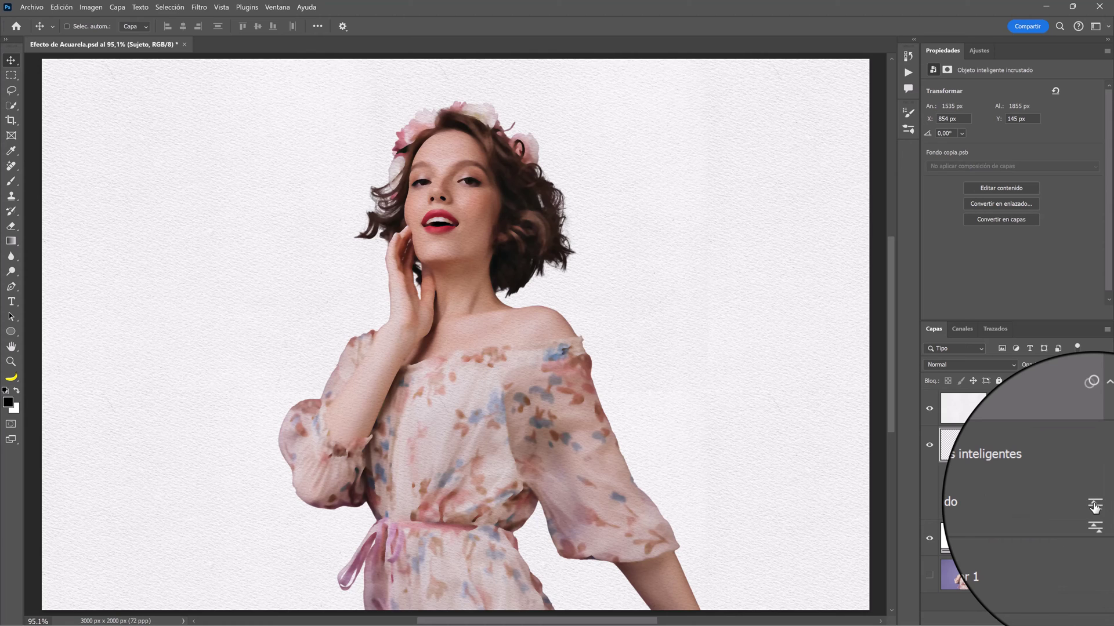
# - Set the smart blur's blending options to Trama mode at 50% opacity
pyautogui.doubleClick(1094, 507)
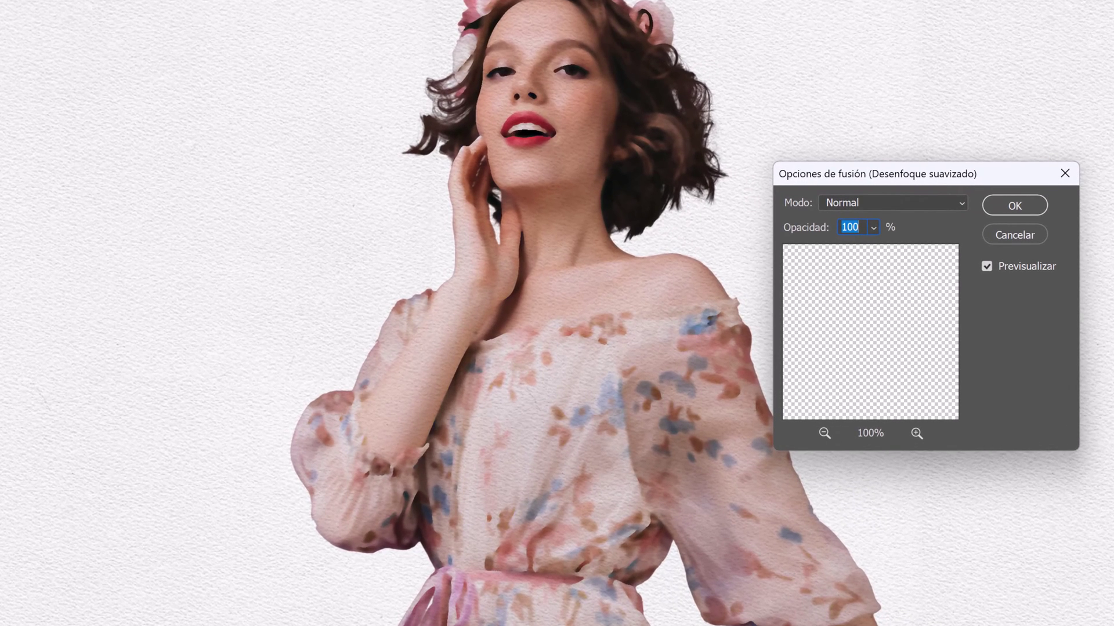
pyautogui.click(914, 204)
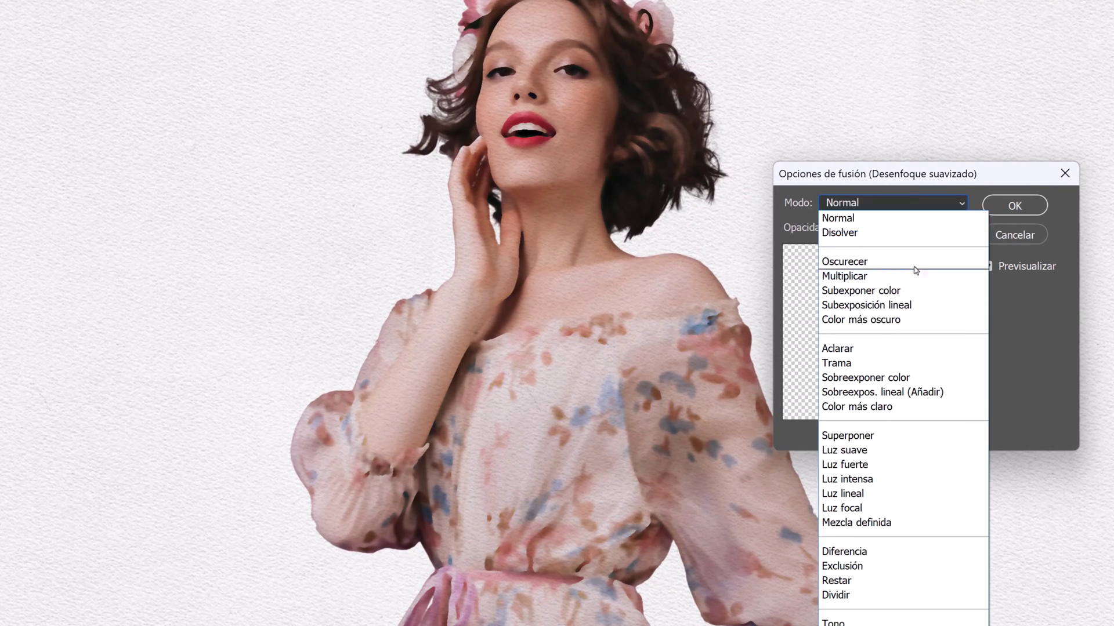
pyautogui.click(908, 364)
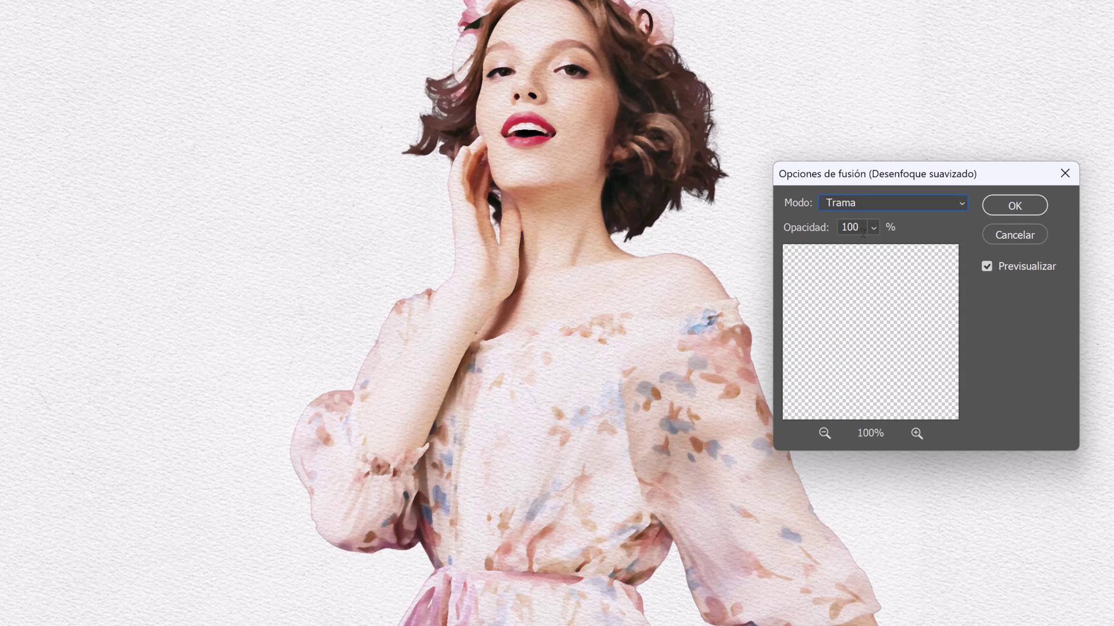
pyautogui.click(860, 228)
pyautogui.write('50')
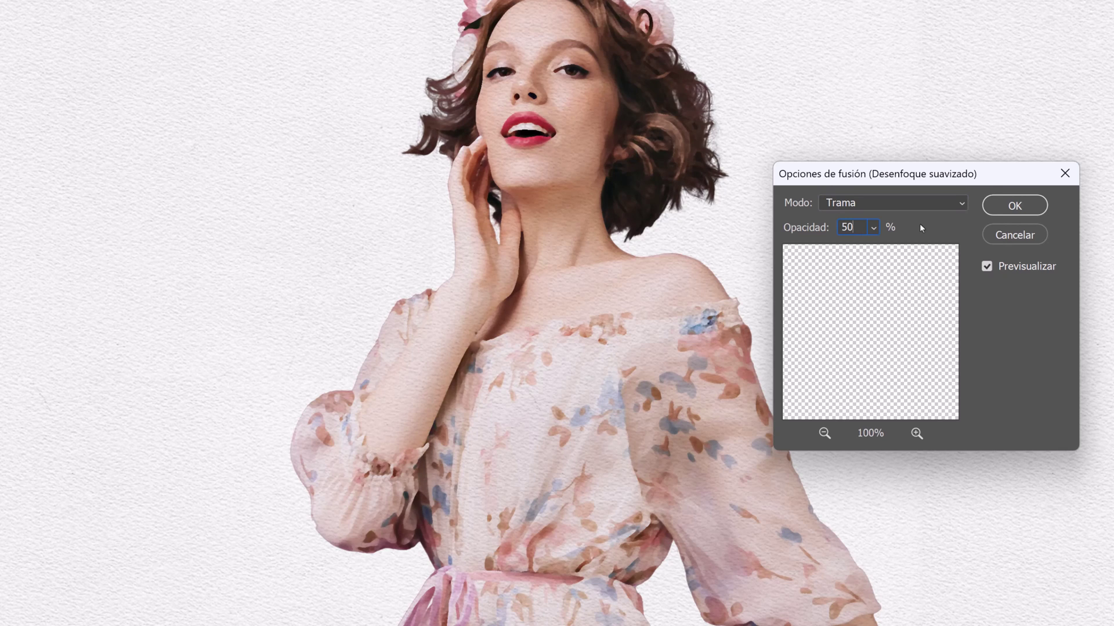
pyautogui.click(1007, 205)
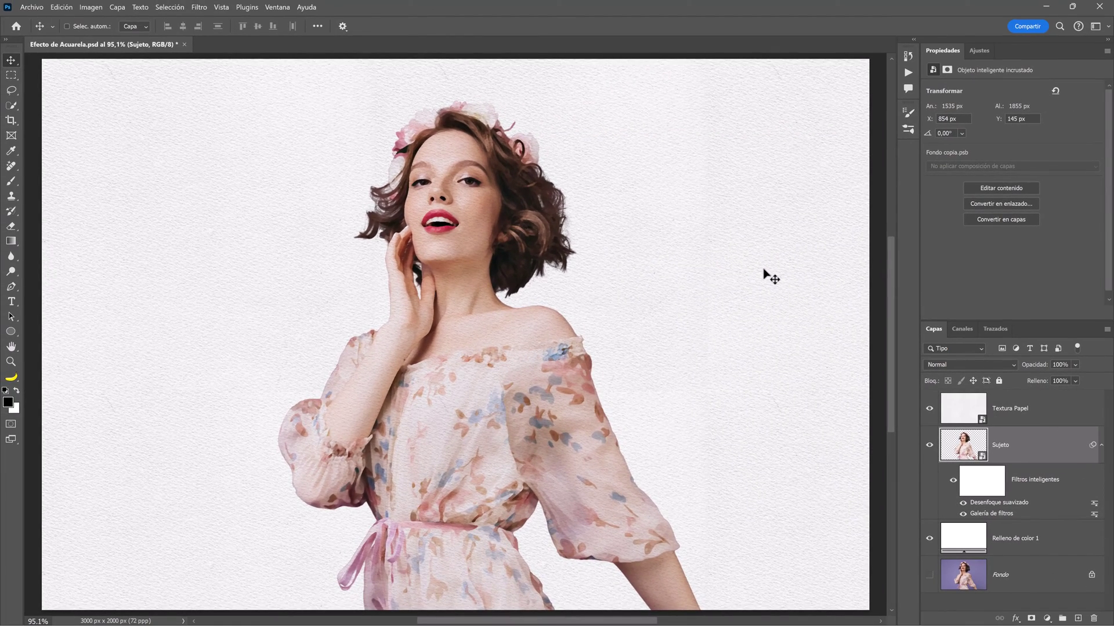
# - Add a Hallar bordes smart filter to Sujeto and blend it in Multiplicar mode
pyautogui.click(200, 8)
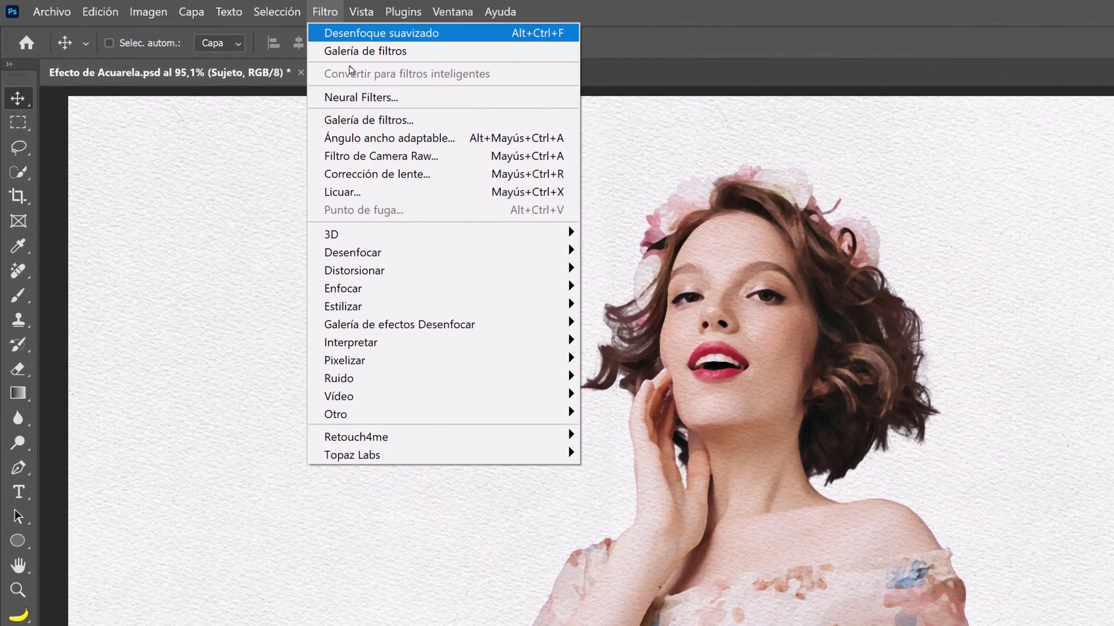
pyautogui.moveTo(251, 306)
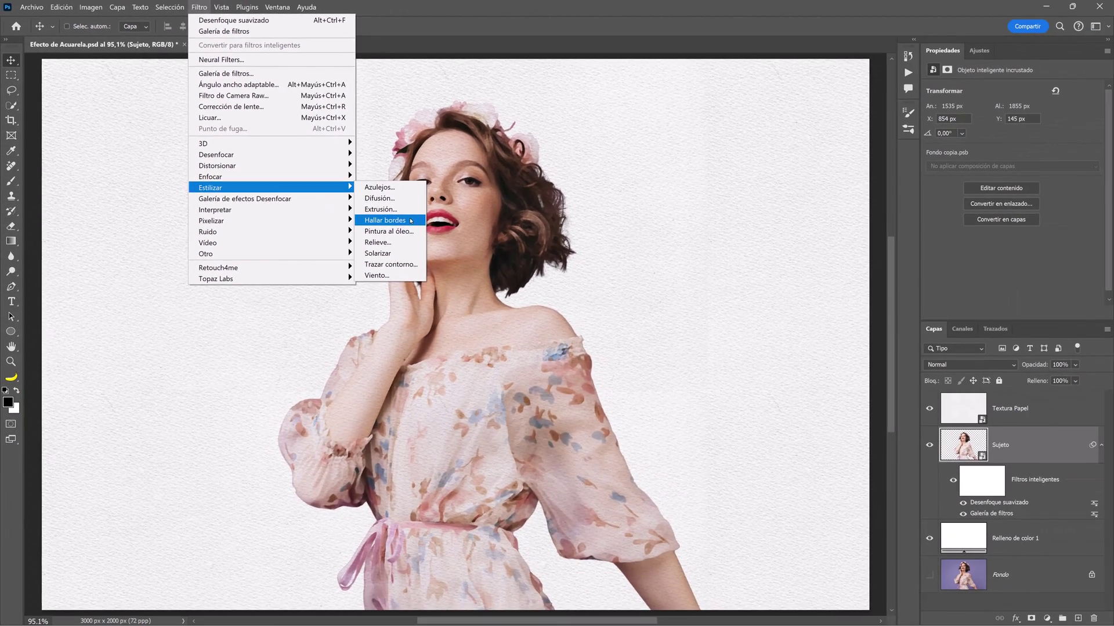
pyautogui.click(485, 282)
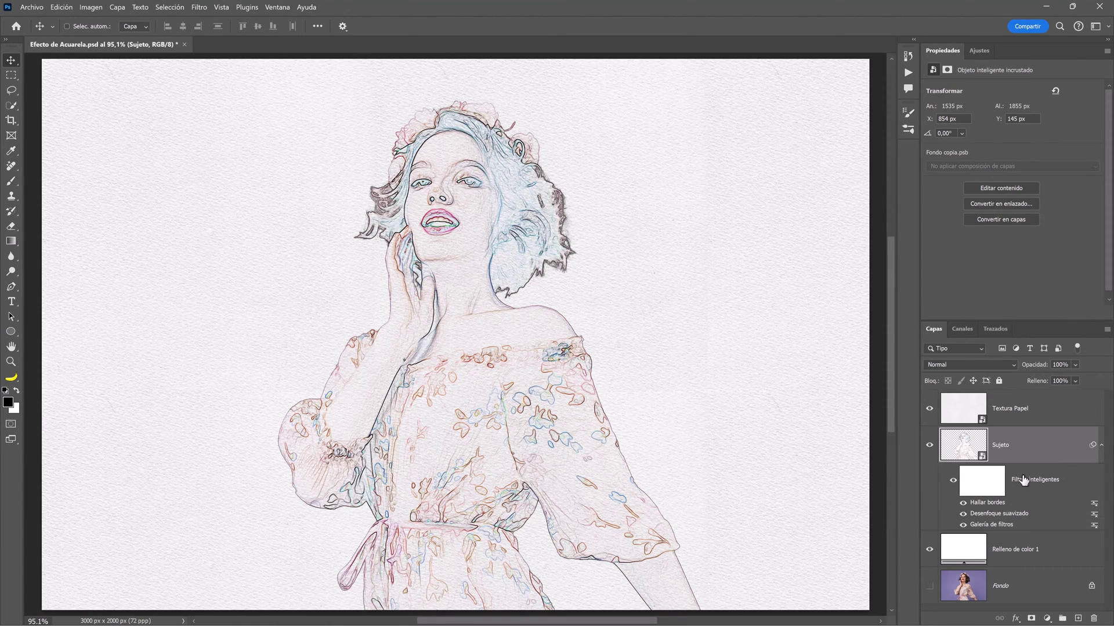
pyautogui.doubleClick(1093, 508)
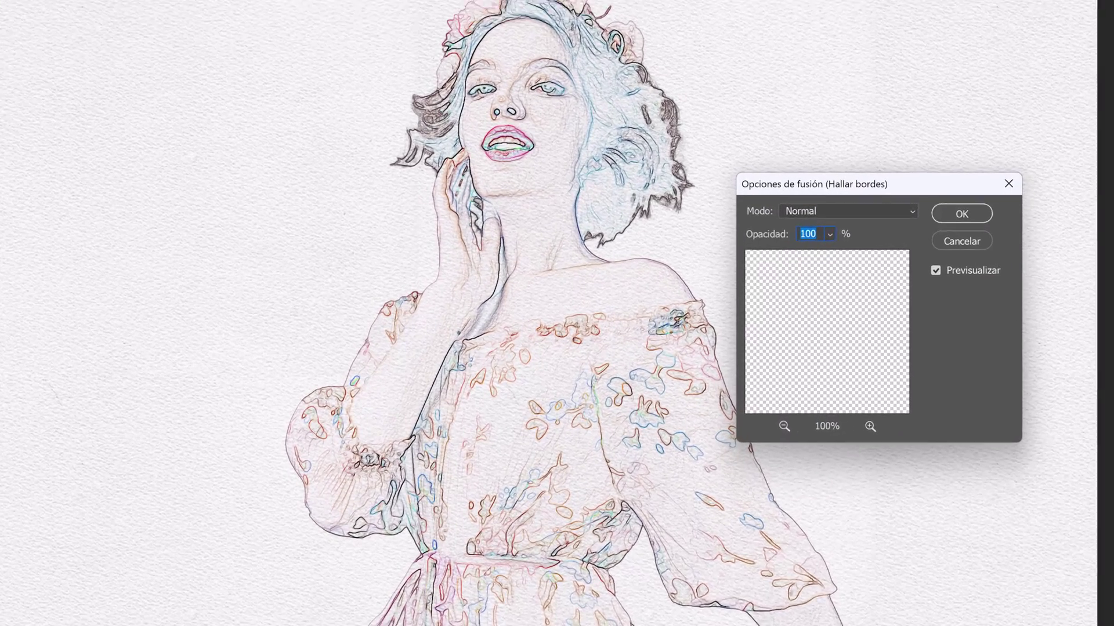
pyautogui.click(866, 201)
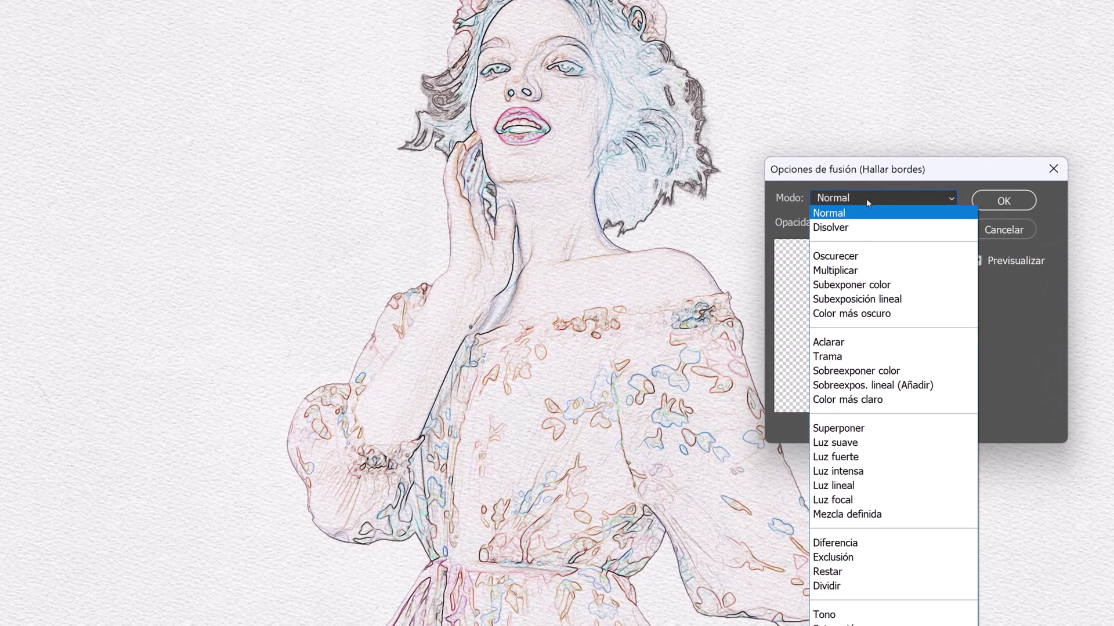
pyautogui.click(874, 274)
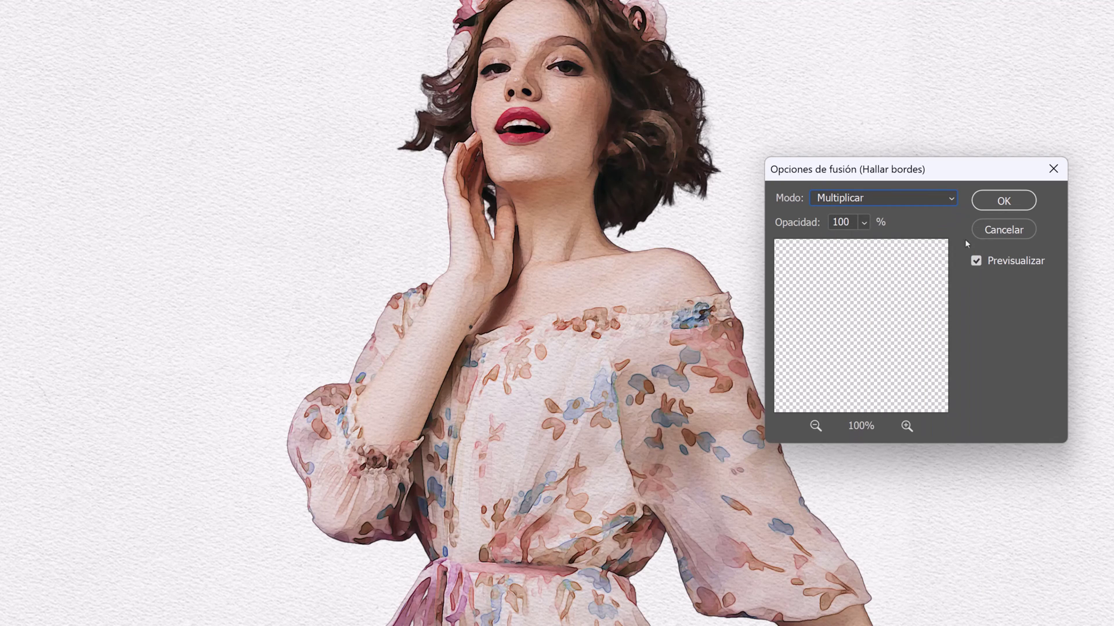
pyautogui.click(989, 207)
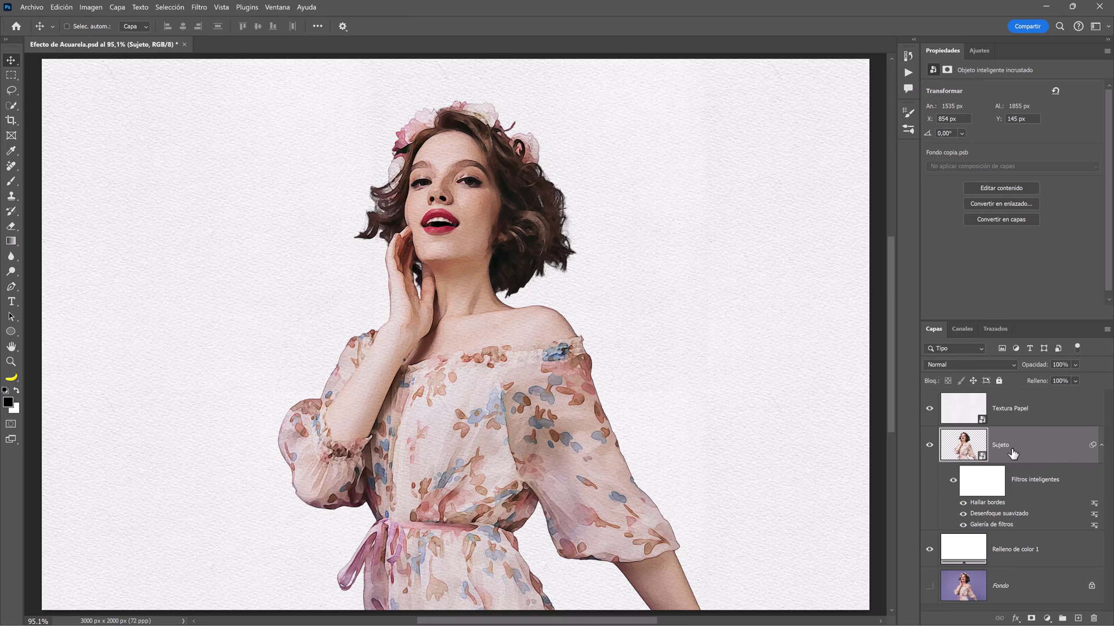
# - Add an Intensidad vibrance layer above Sujeto with vibrance +50 and saturation +10, comparing it on and off
pyautogui.click(980, 51)
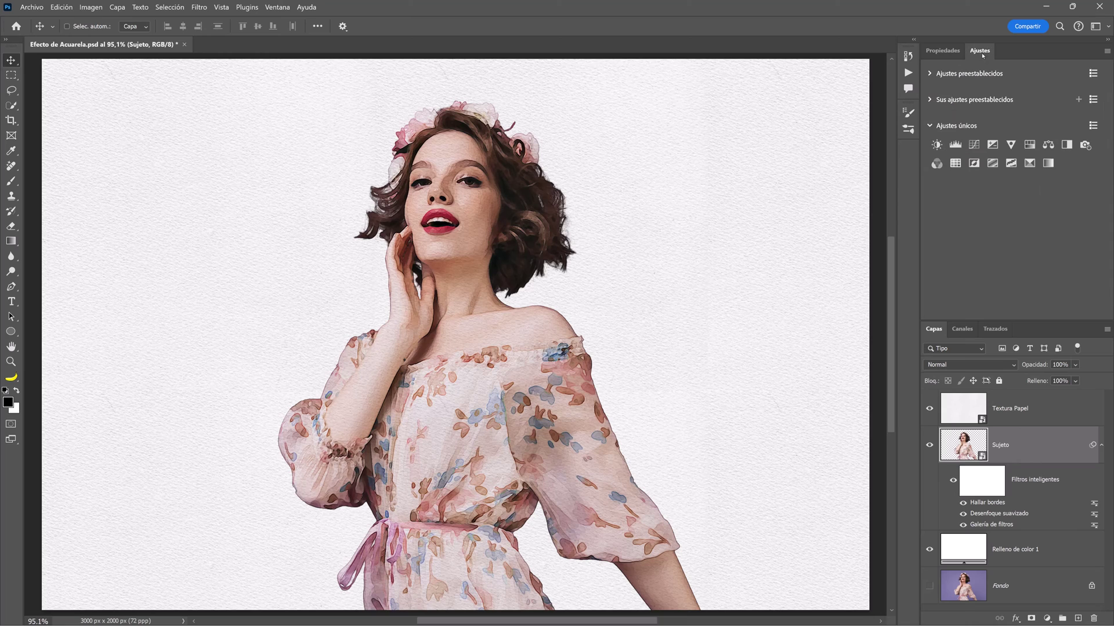
pyautogui.click(1012, 145)
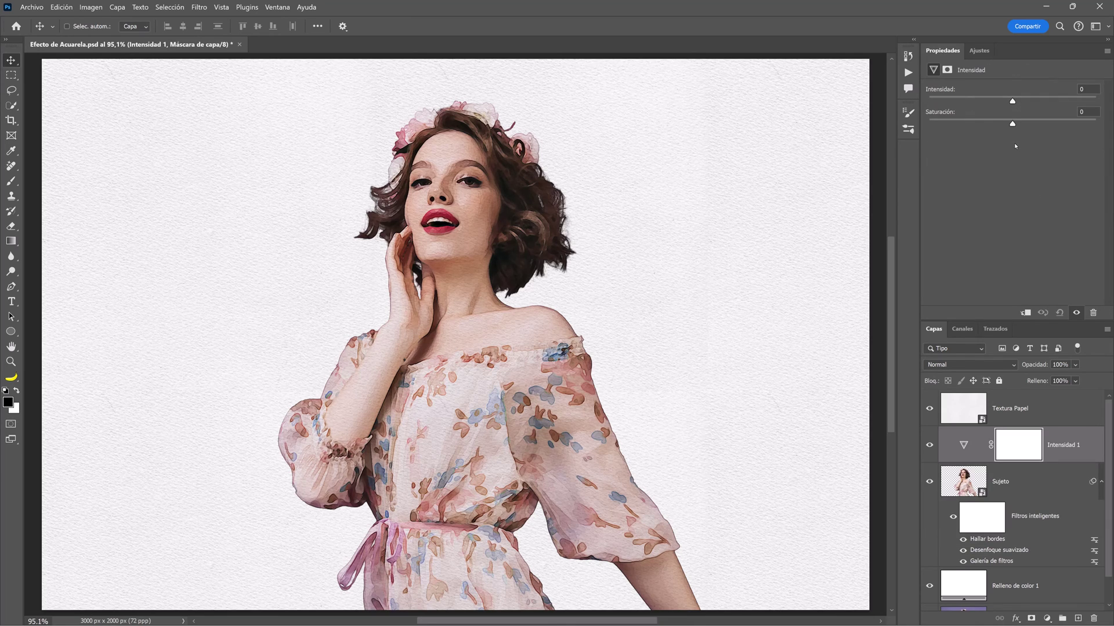
pyautogui.click(1093, 87)
pyautogui.write('50')
pyautogui.click(1087, 111)
pyautogui.press('Return')
pyautogui.click(929, 445)
pyautogui.click(1038, 586)
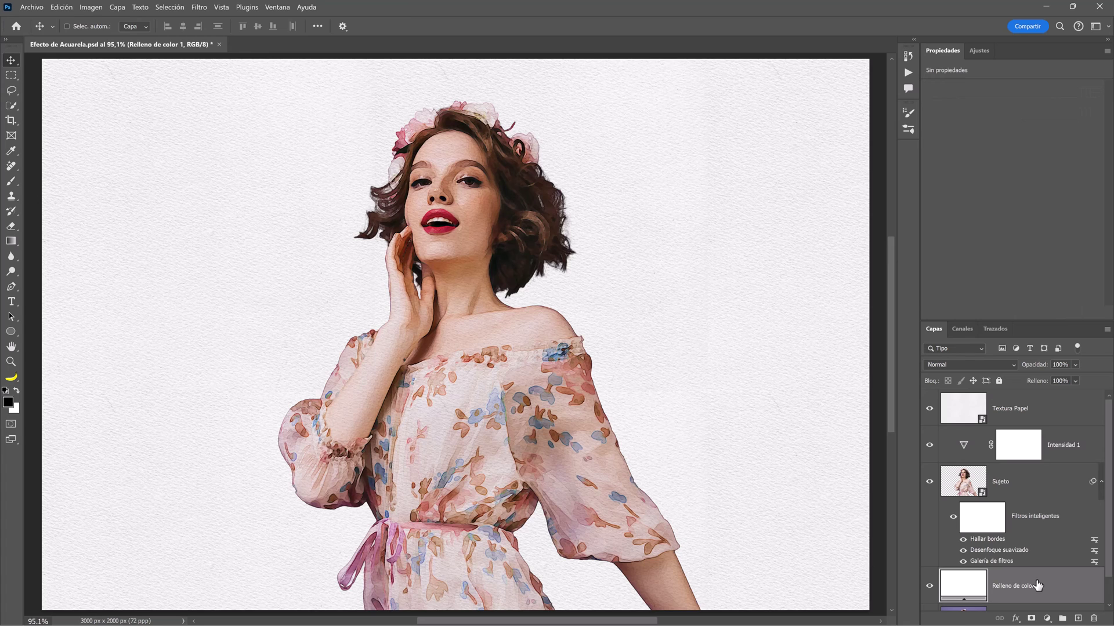
# - Place the poppy-field JPG as an embedded layer, widened and lowered to fill behind the portrait
pyautogui.click(31, 8)
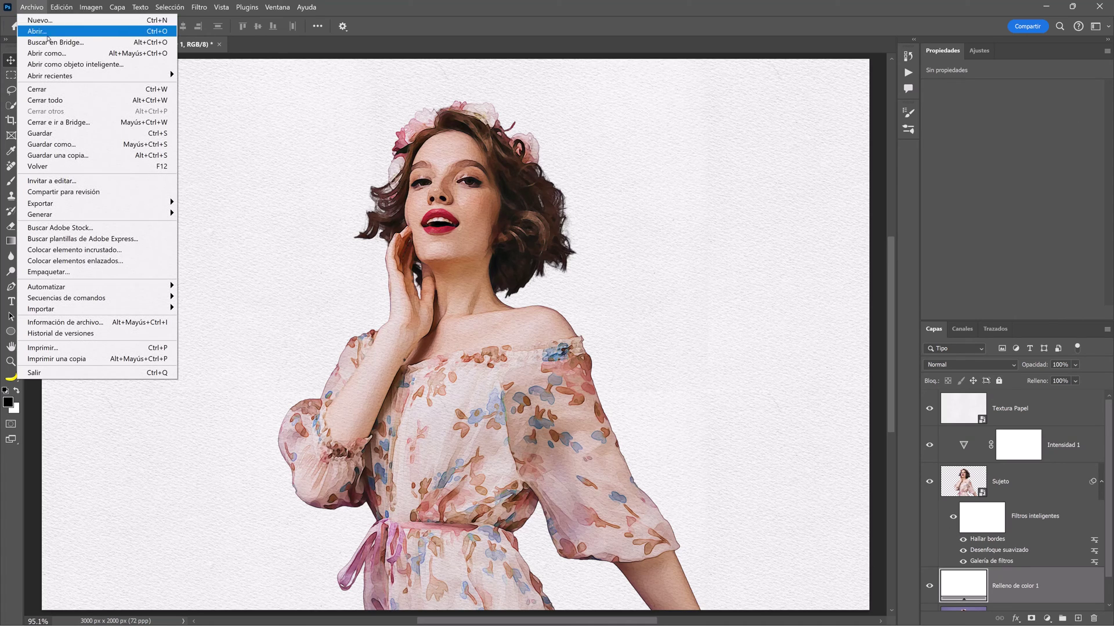
pyautogui.click(134, 250)
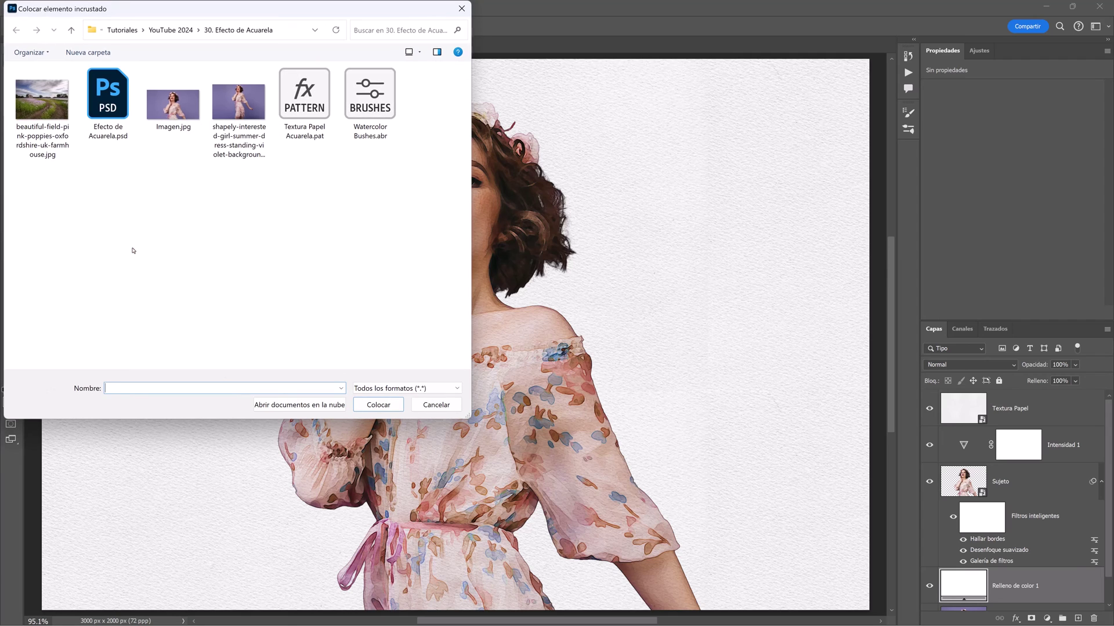
pyautogui.click(49, 115)
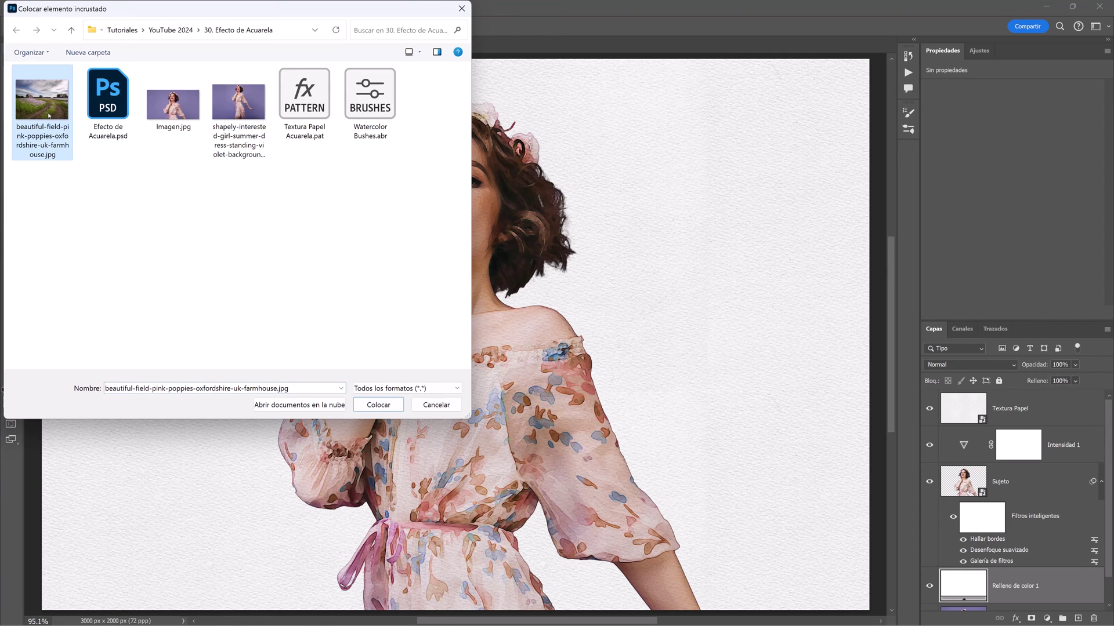
pyautogui.click(365, 405)
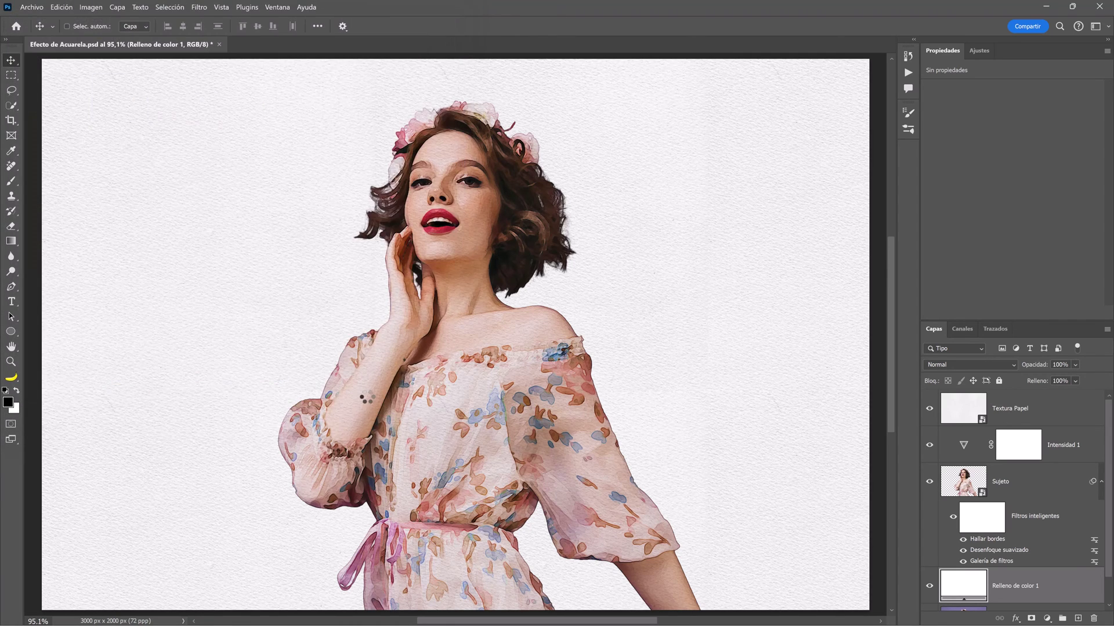
pyautogui.moveTo(319, 334); pyautogui.dragTo(189, 334)
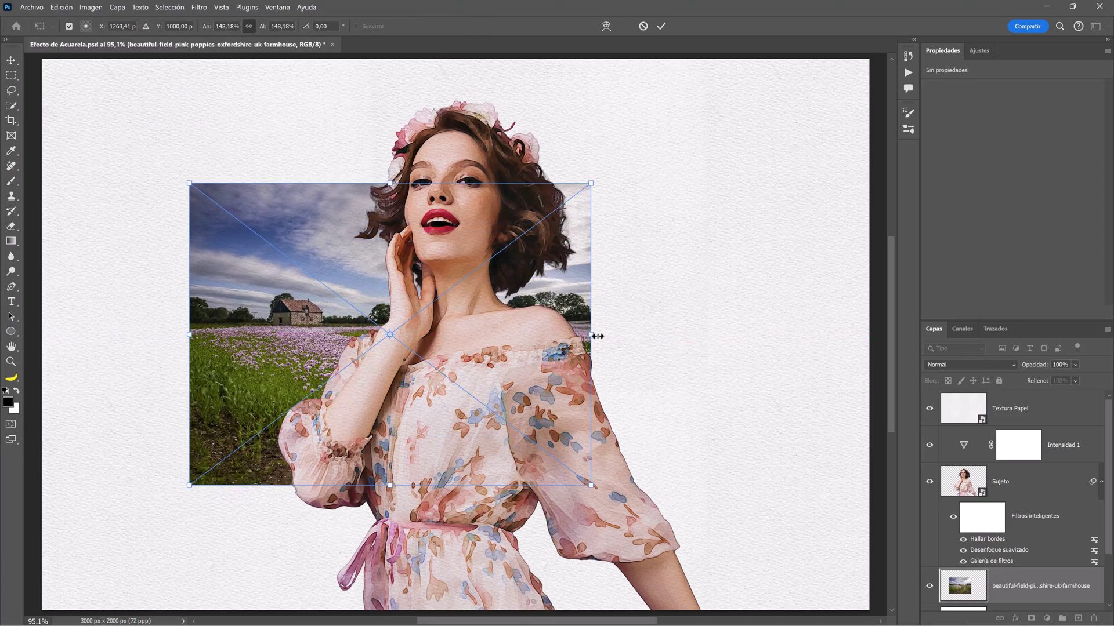
pyautogui.moveTo(590, 334); pyautogui.dragTo(740, 338)
pyautogui.moveTo(583, 232); pyautogui.dragTo(575, 395)
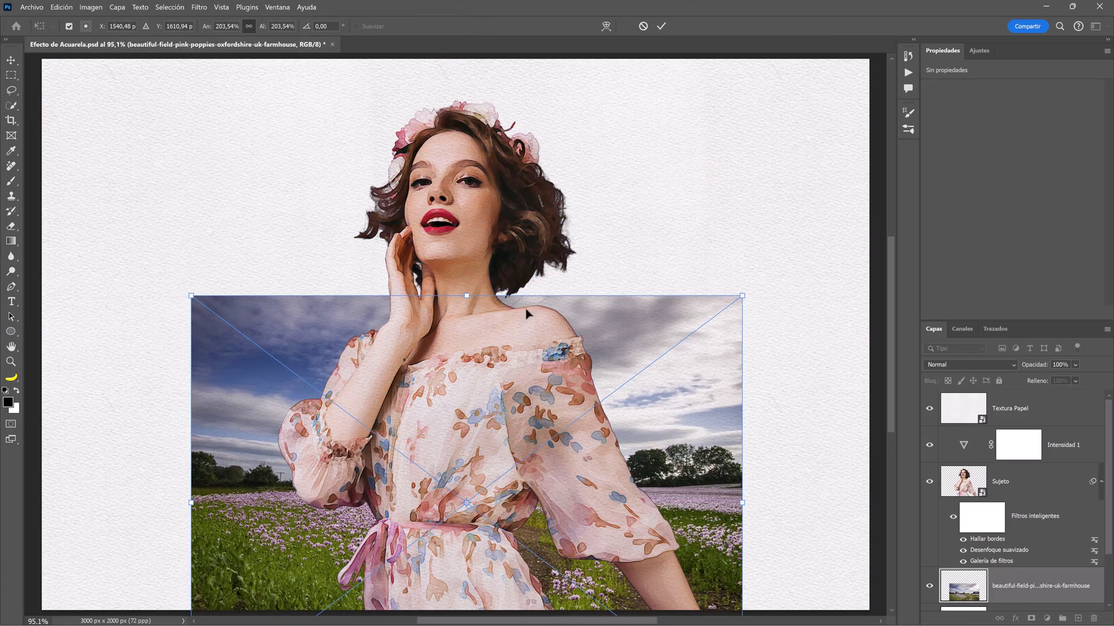
pyautogui.moveTo(467, 292); pyautogui.dragTo(467, 266)
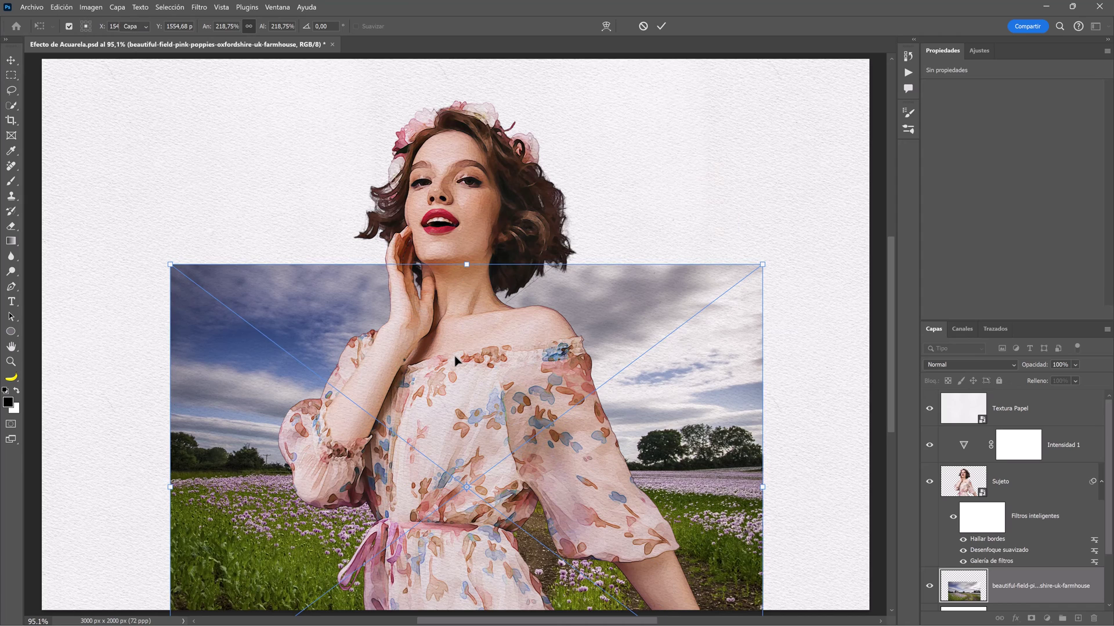
pyautogui.press('Return')
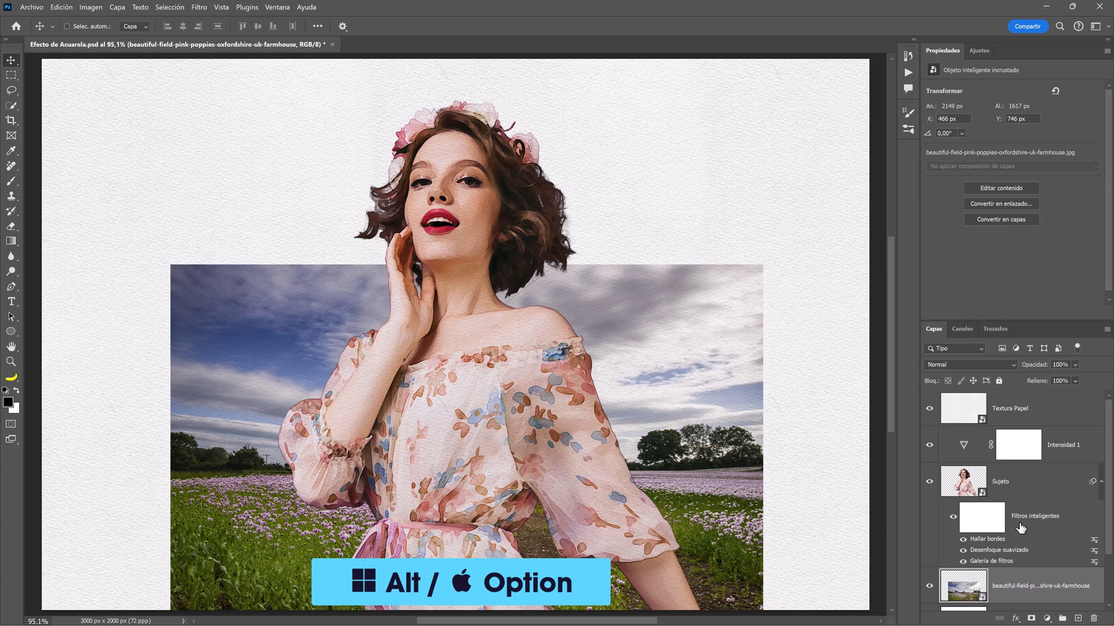
# - Copy Sujeto's smart filters onto the landscape layer and delete its Hallar bordes filter
pyautogui.moveTo(1019, 528); pyautogui.dragTo(1015, 583)
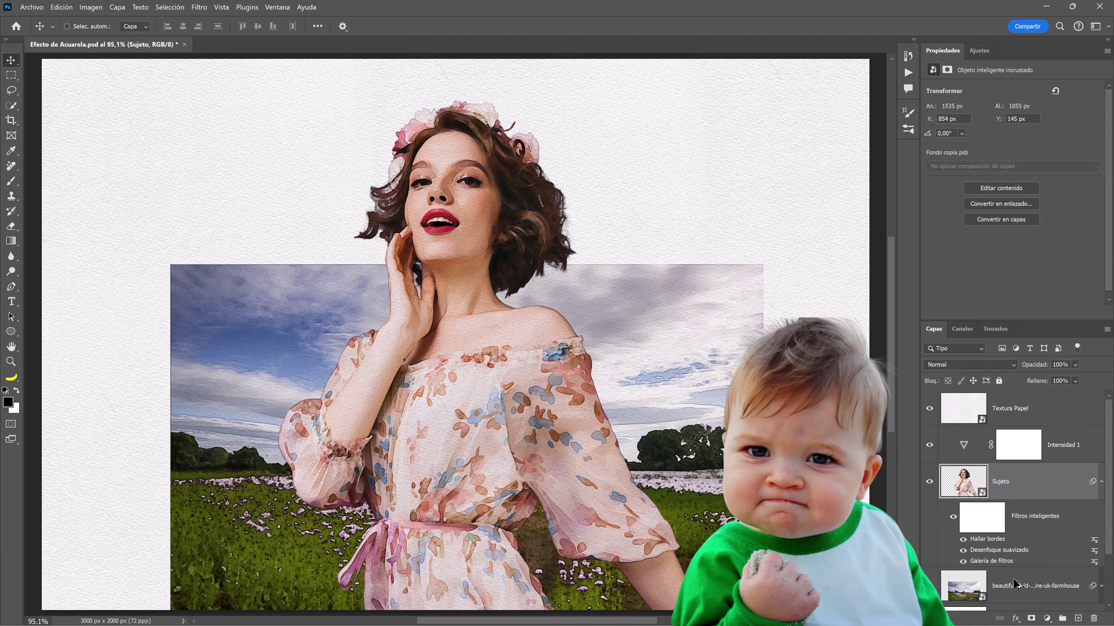
pyautogui.scroll(-2, 1072, 513)
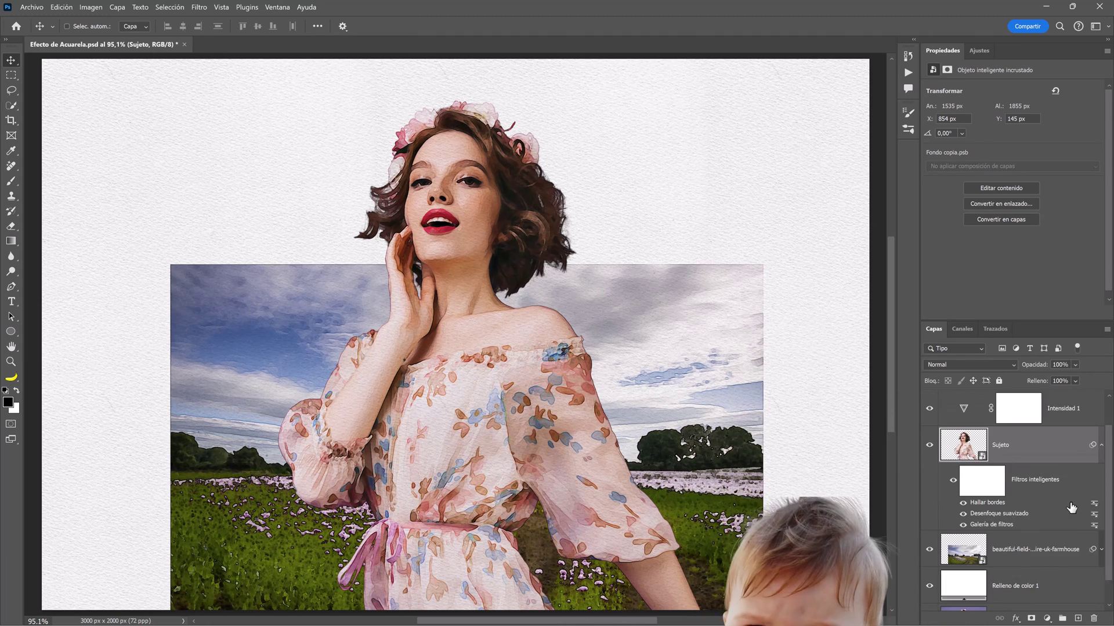
pyautogui.scroll(-1, 1071, 508)
pyautogui.click(1101, 519)
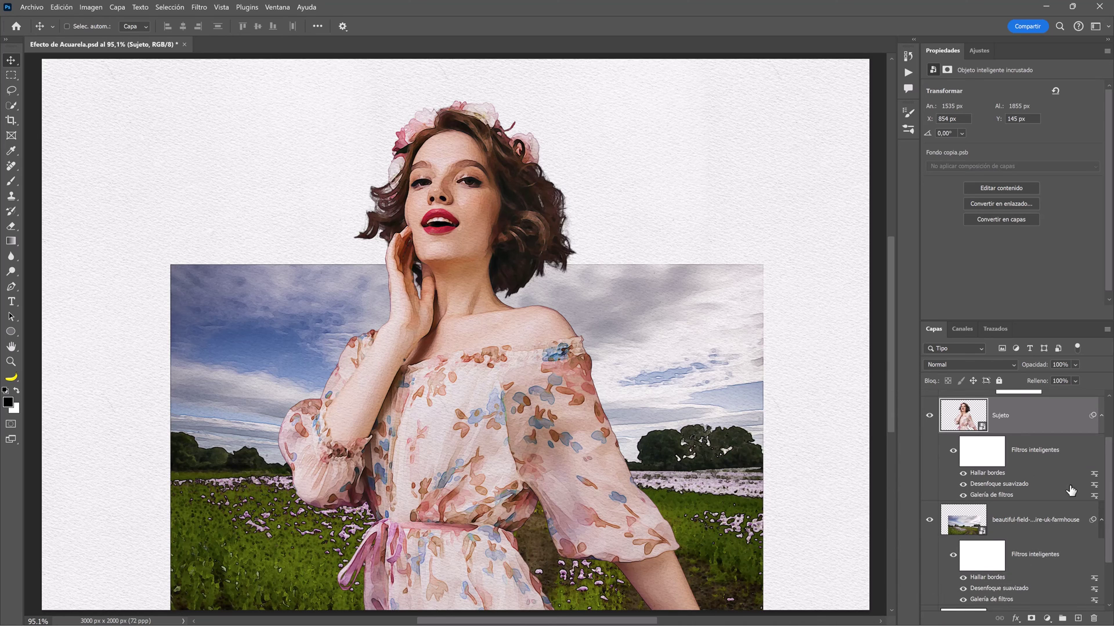
pyautogui.click(1101, 415)
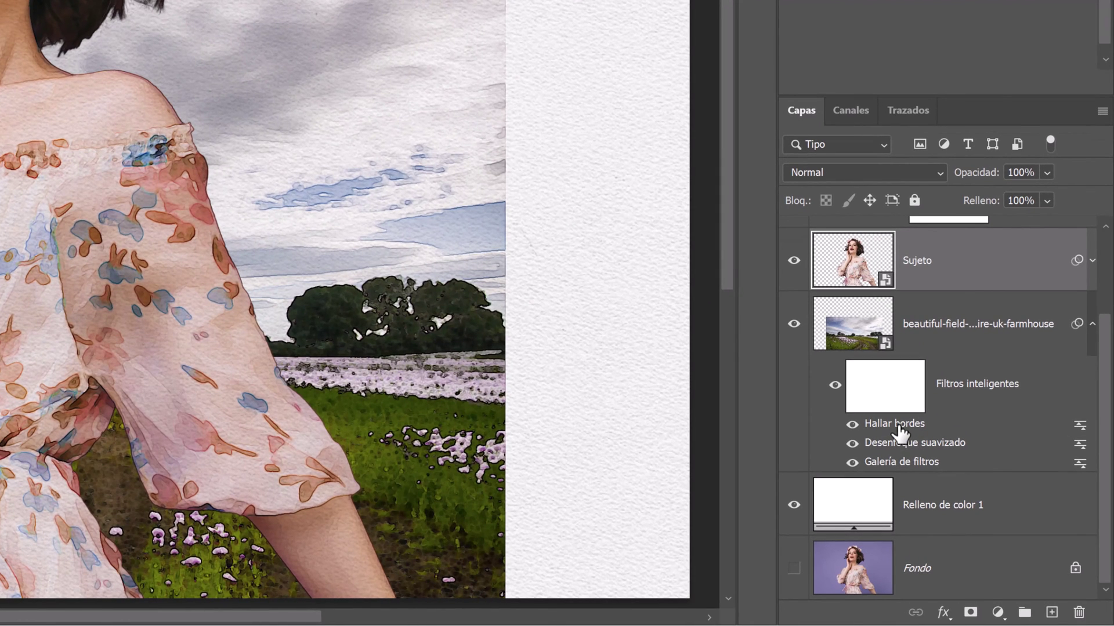
pyautogui.rightClick(898, 429)
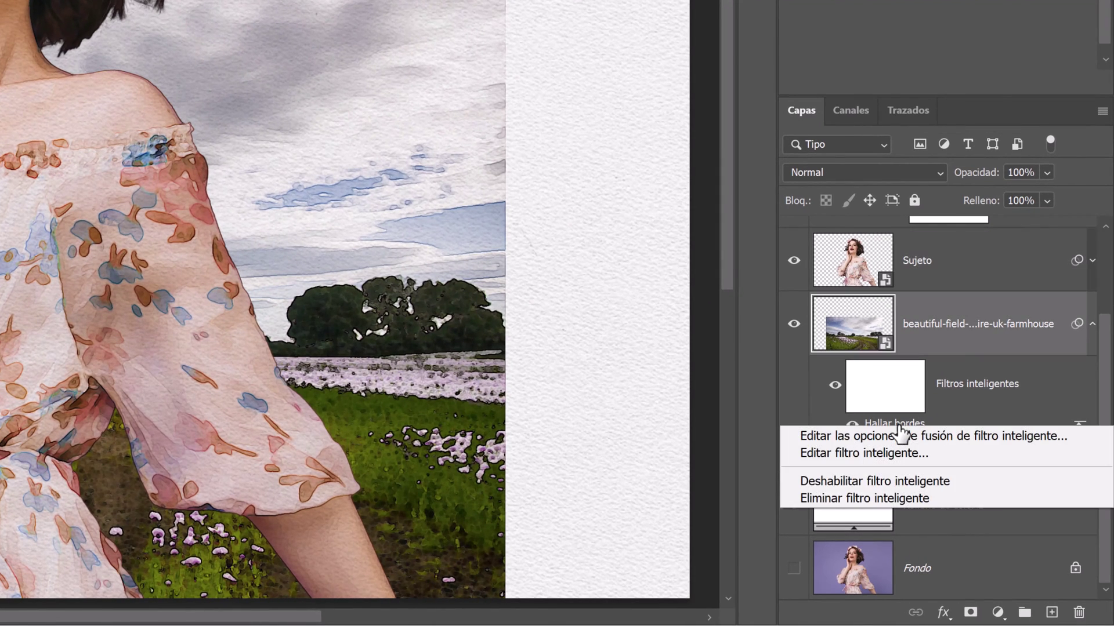
pyautogui.click(927, 499)
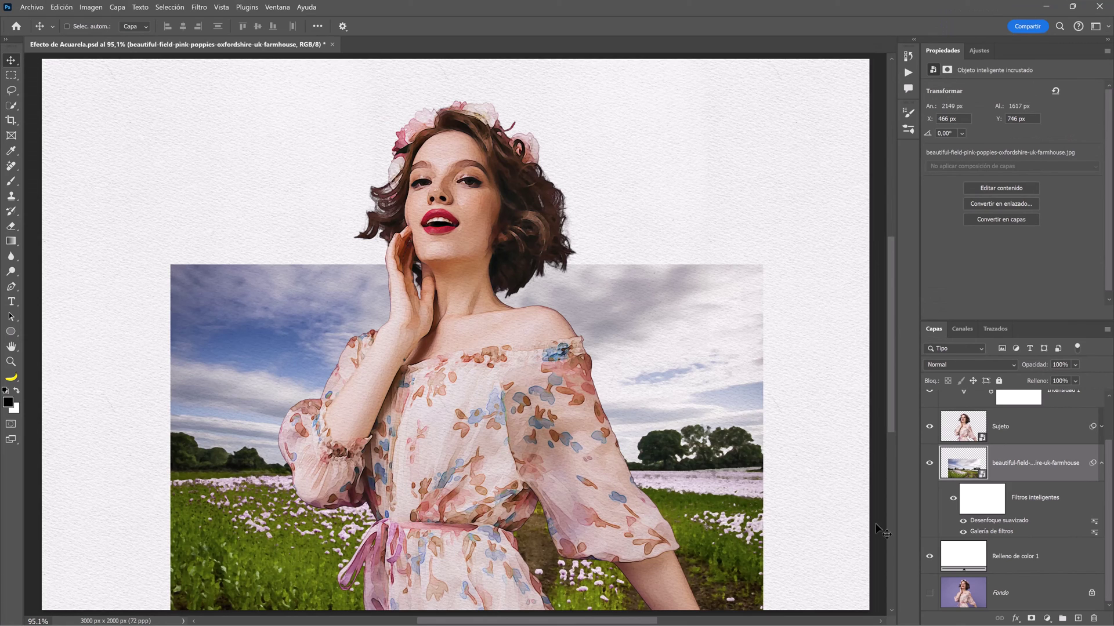
# - Open the Abrir file dialog and cancel it without opening anything
pyautogui.click(1100, 464)
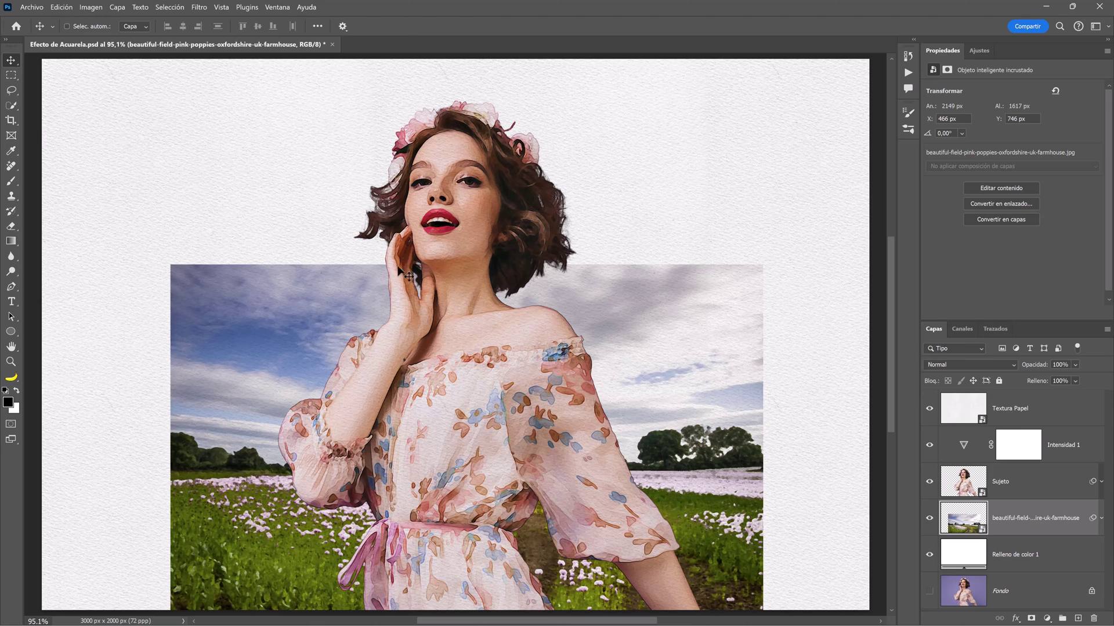
pyautogui.click(32, 7)
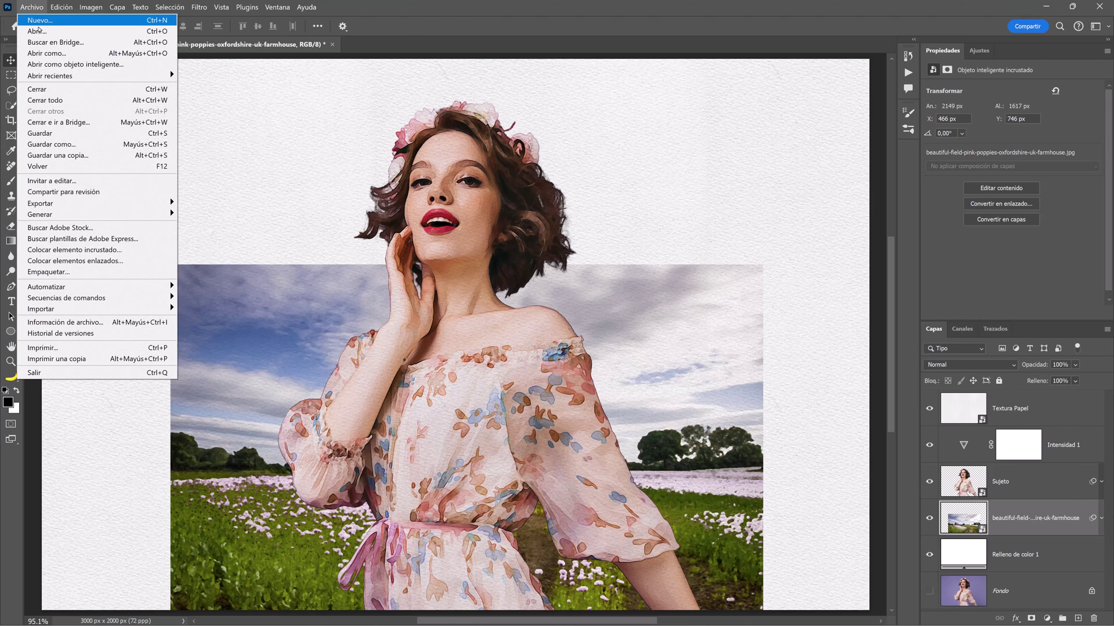
pyautogui.click(37, 30)
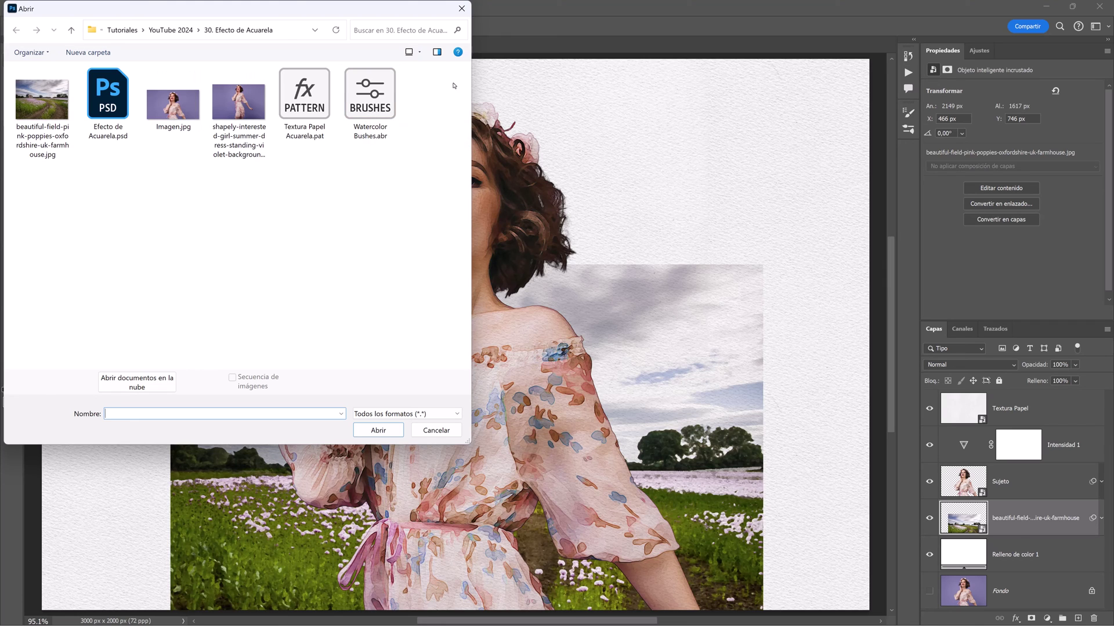
pyautogui.click(461, 8)
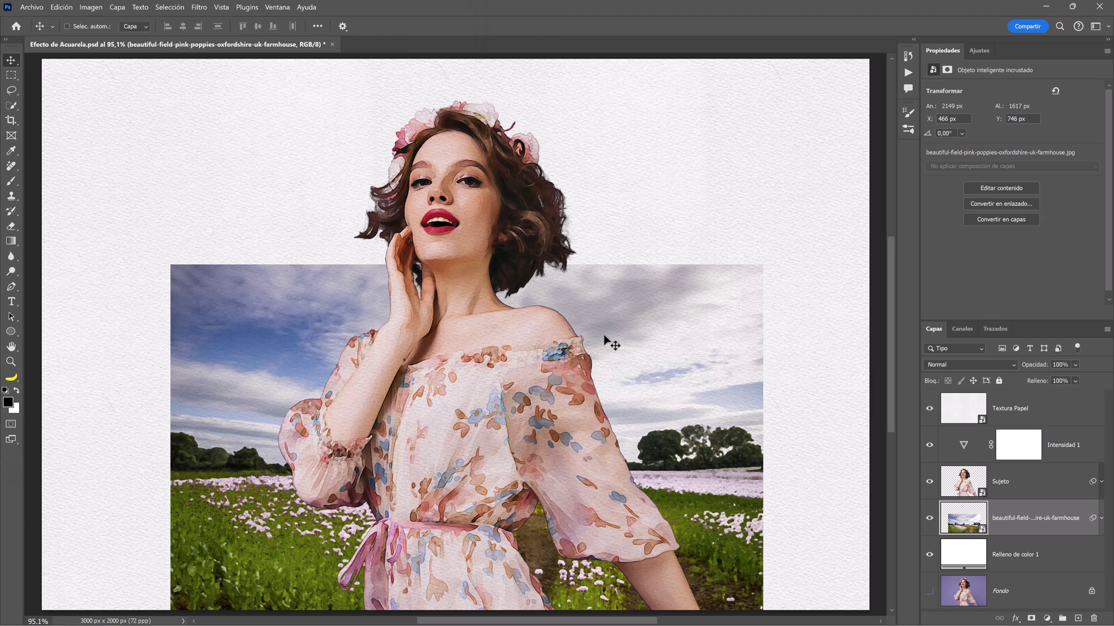
# - Rename the landscape photo layer to Paisaje
pyautogui.doubleClick(996, 521)
pyautogui.write('Paisaje')
pyautogui.press('Return')
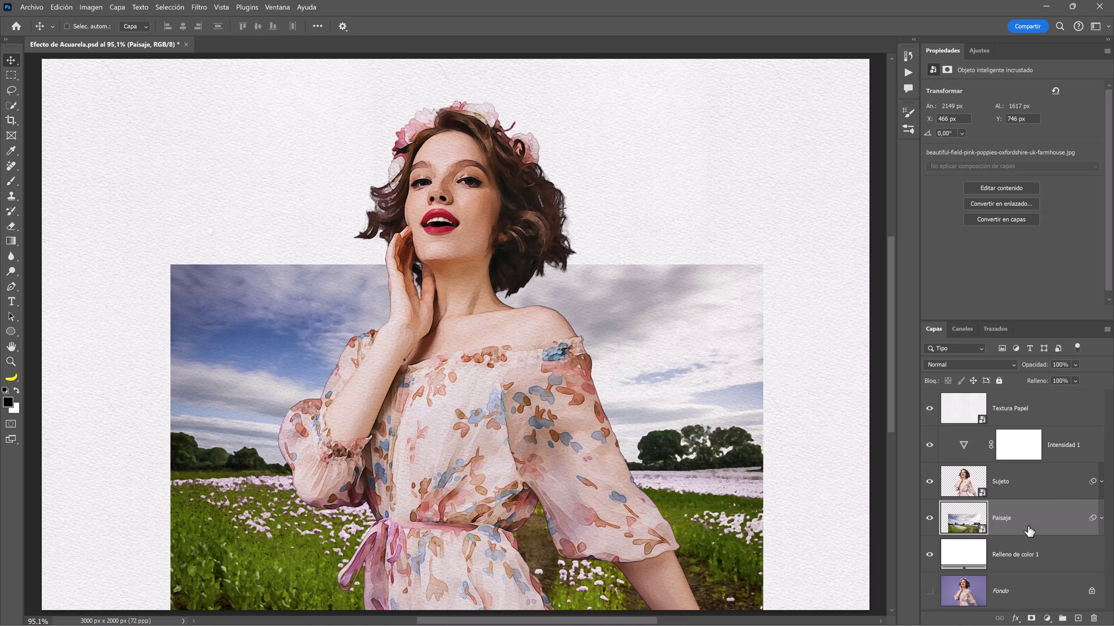
# - Add an inverted layer mask to Paisaje and pick Watercolor Bushes brush 29
pyautogui.click(1032, 619)
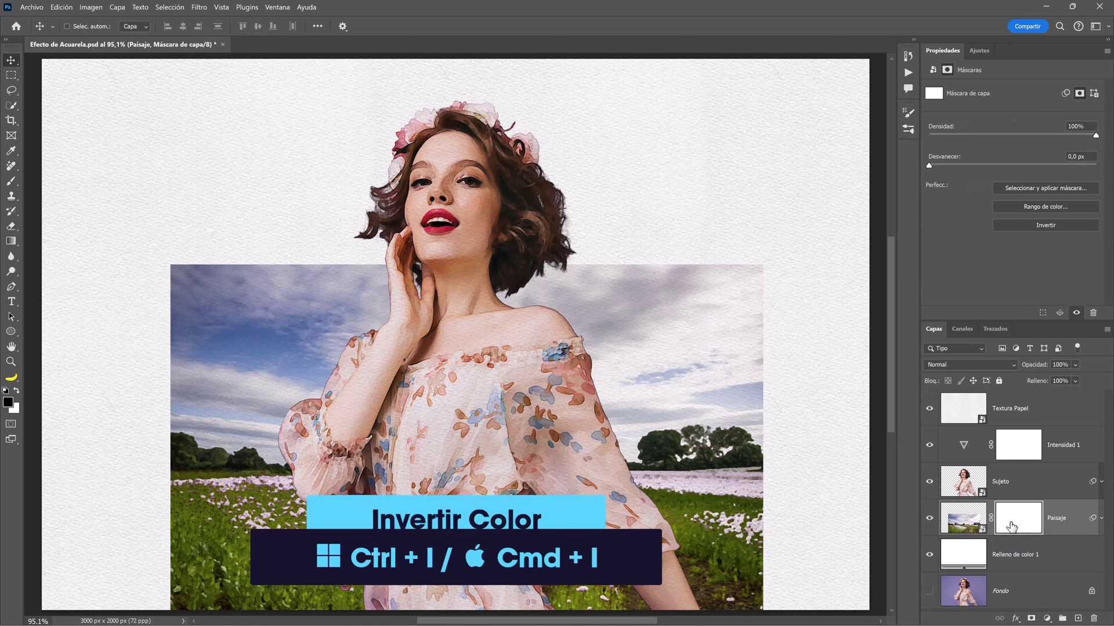
pyautogui.click(1027, 226)
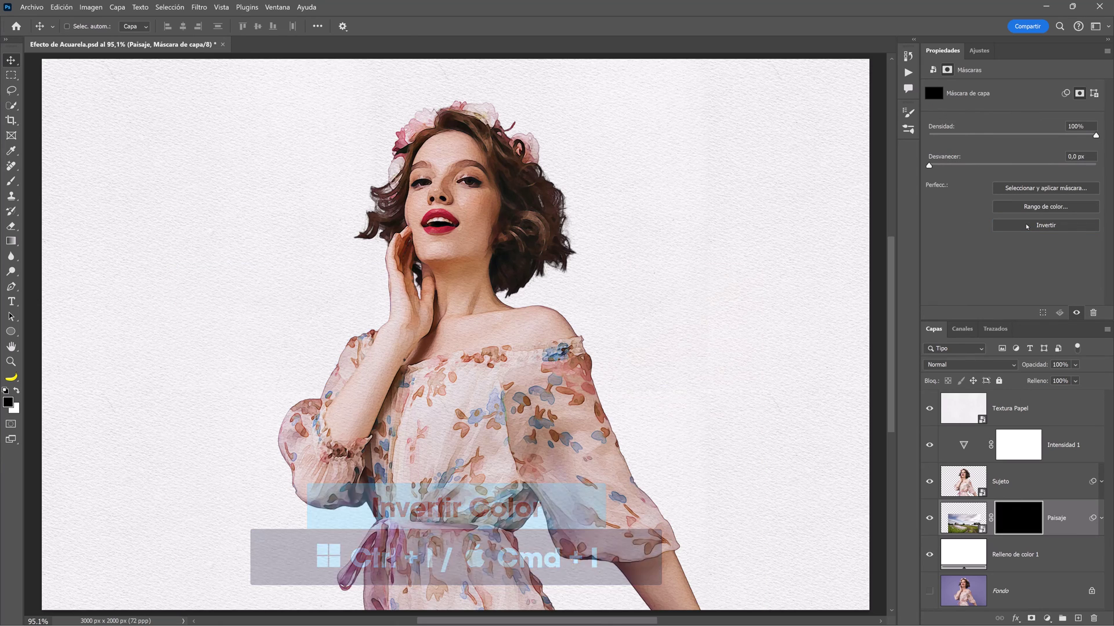
pyautogui.press('b')
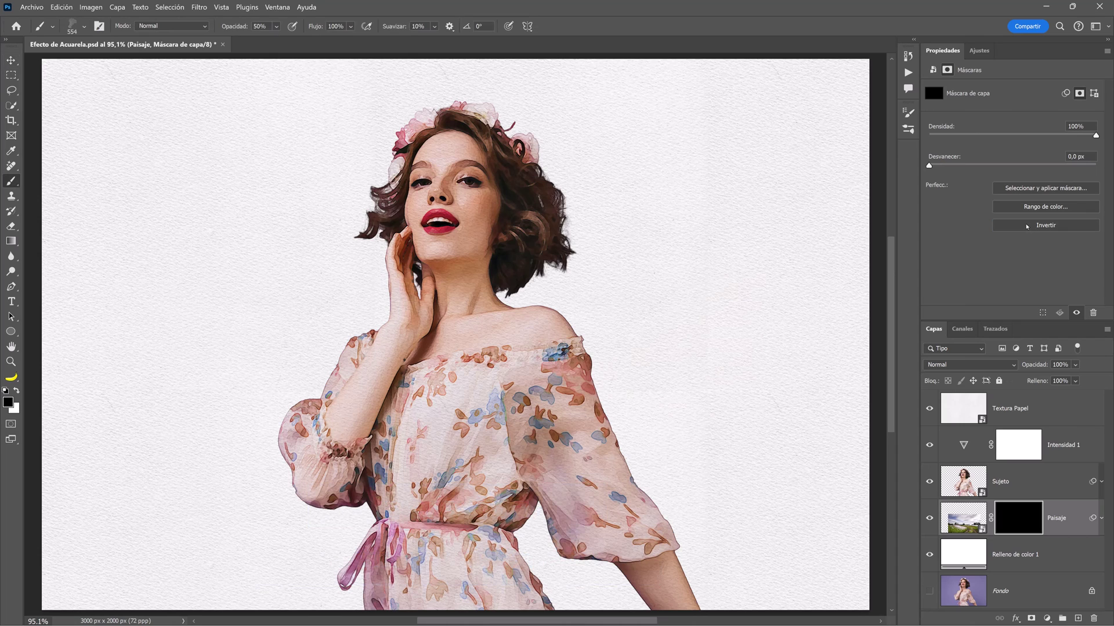
pyautogui.click(85, 26)
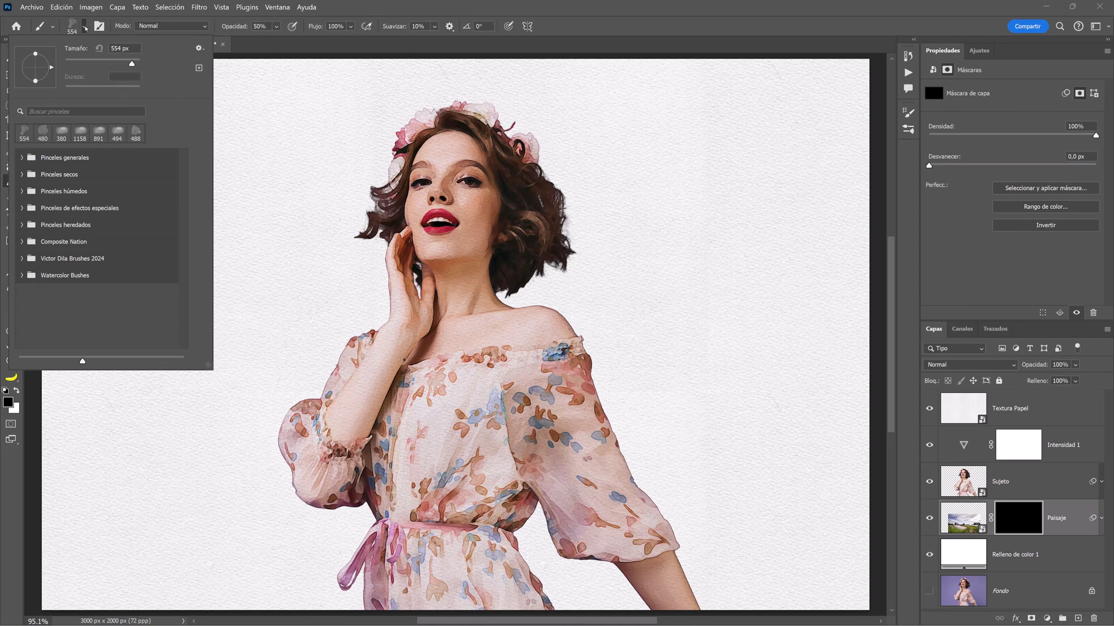
pyautogui.click(21, 277)
pyautogui.scroll(-3, 81, 299)
pyautogui.scroll(-3, 81, 298)
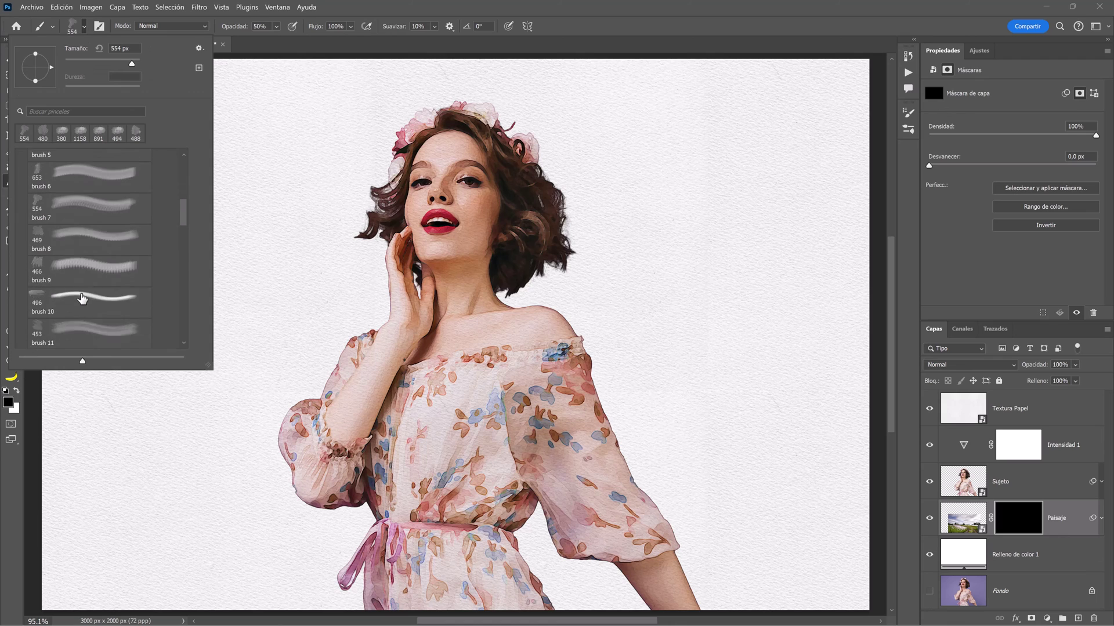
pyautogui.scroll(-2, 82, 298)
pyautogui.scroll(-2, 84, 298)
pyautogui.scroll(-2, 84, 297)
pyautogui.scroll(-2, 83, 297)
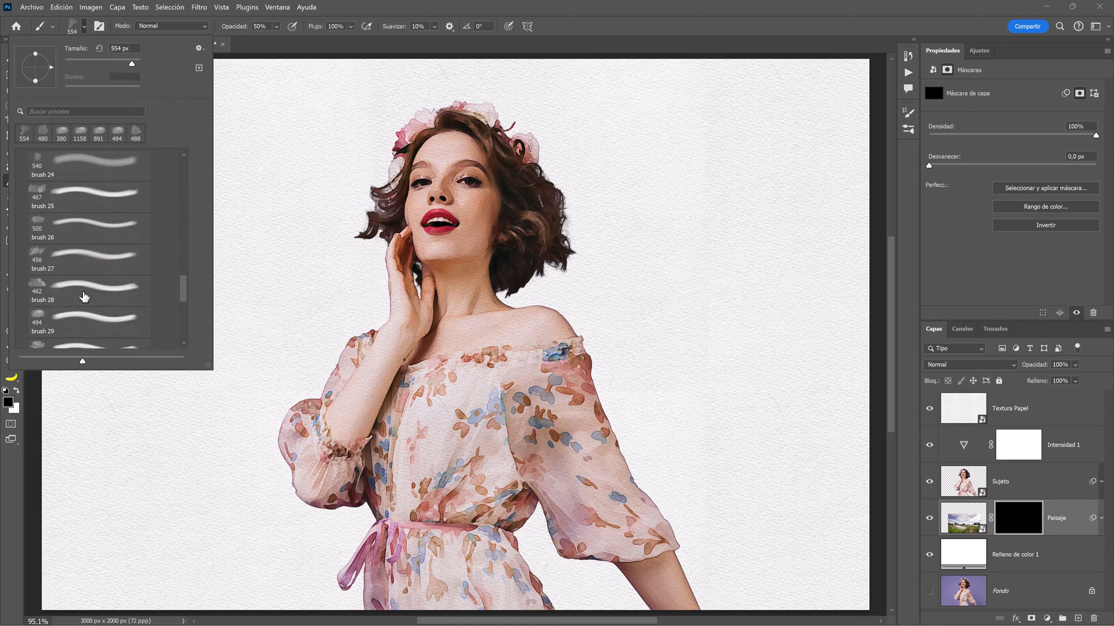
pyautogui.scroll(-2, 84, 298)
pyautogui.click(84, 291)
pyautogui.click(470, 368)
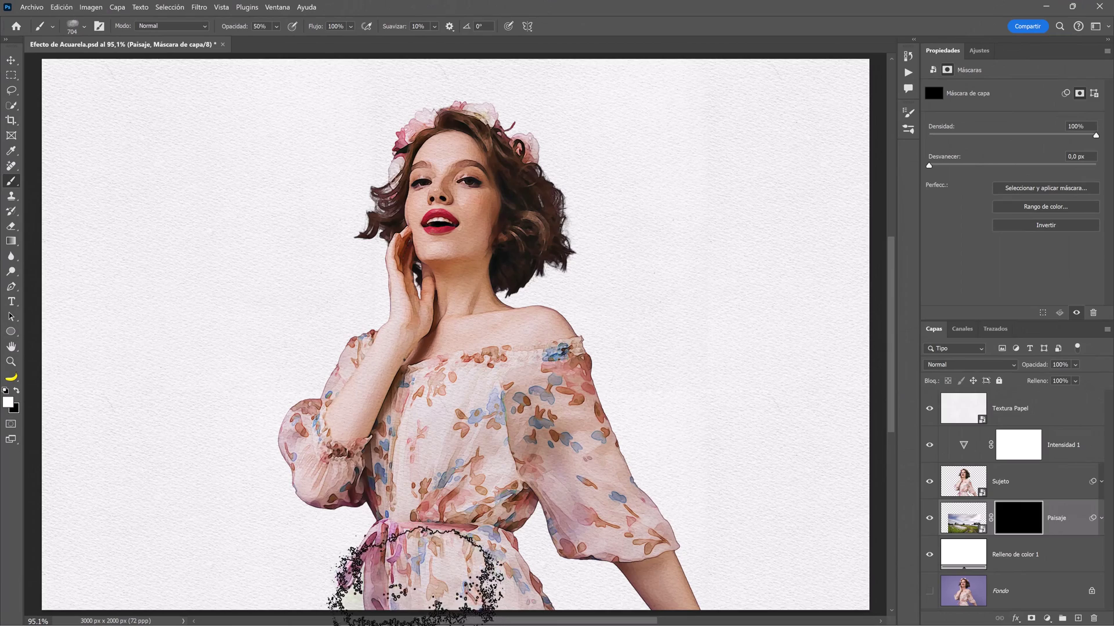
# - Paint the mask with watercolour brushes 29 and 30 to reveal field and sky around the woman
pyautogui.moveTo(415, 609); pyautogui.dragTo(377, 360)
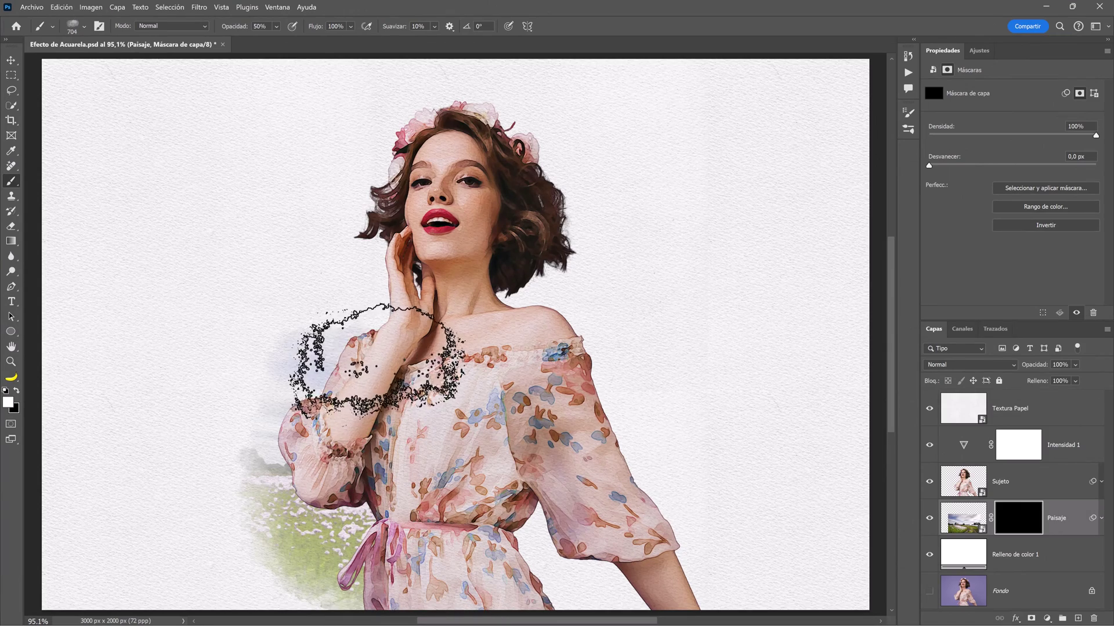
pyautogui.moveTo(377, 360)
pyautogui.mouseDown()
pyautogui.moveTo(685, 580)
pyautogui.moveTo(273, 547)
pyautogui.moveTo(577, 398)
pyautogui.moveTo(652, 390)
pyautogui.mouseUp()
pyautogui.click(84, 26)
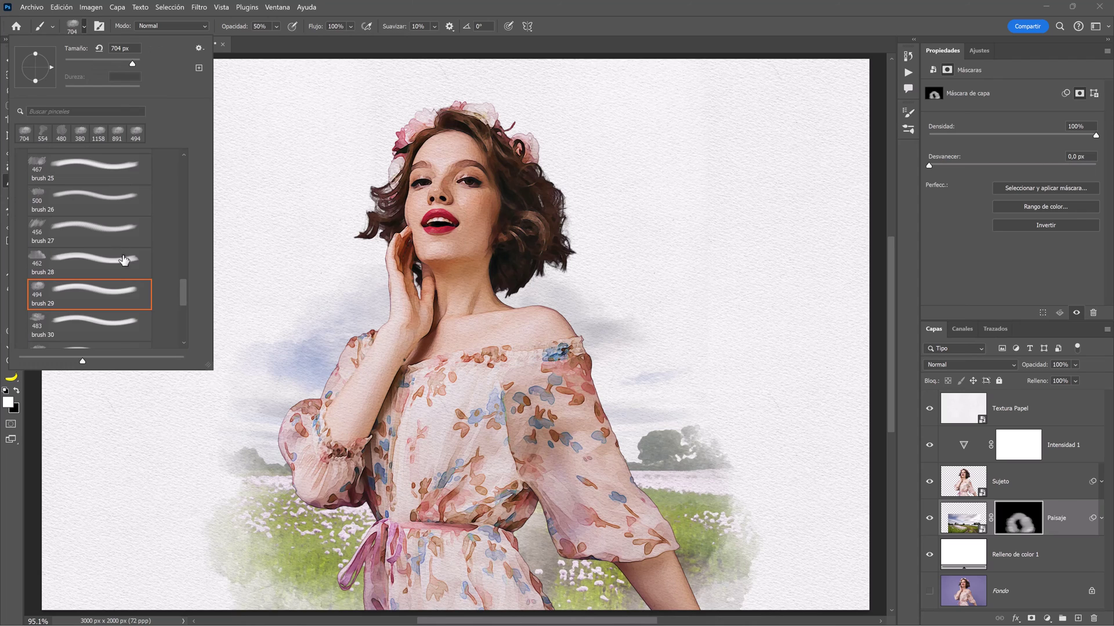
pyautogui.click(90, 322)
pyautogui.moveTo(235, 470); pyautogui.dragTo(679, 451)
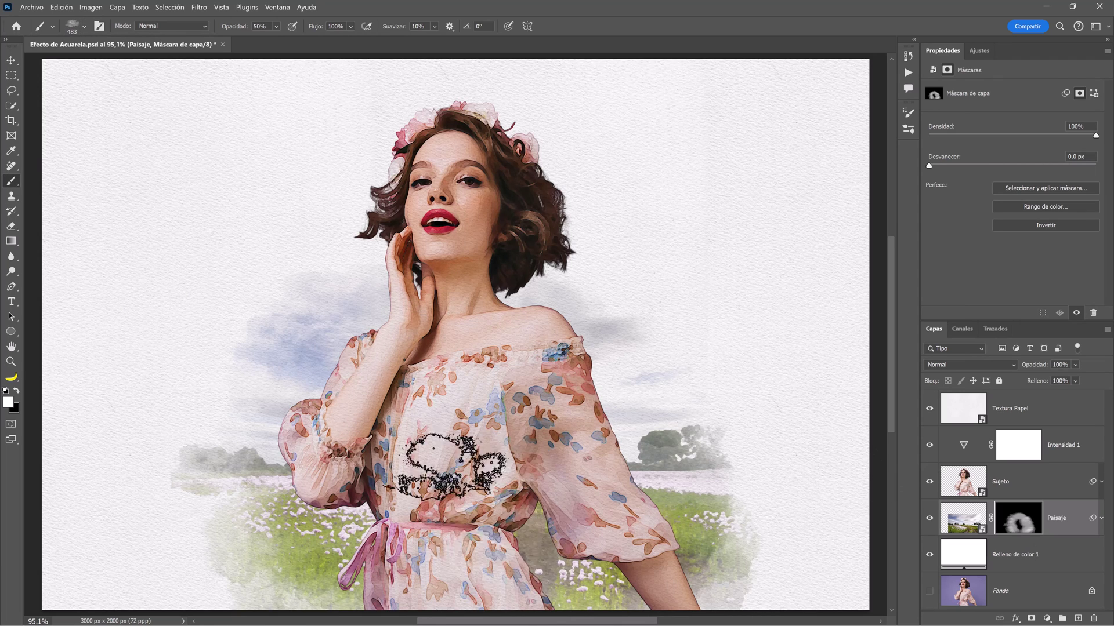
pyautogui.click(963, 522)
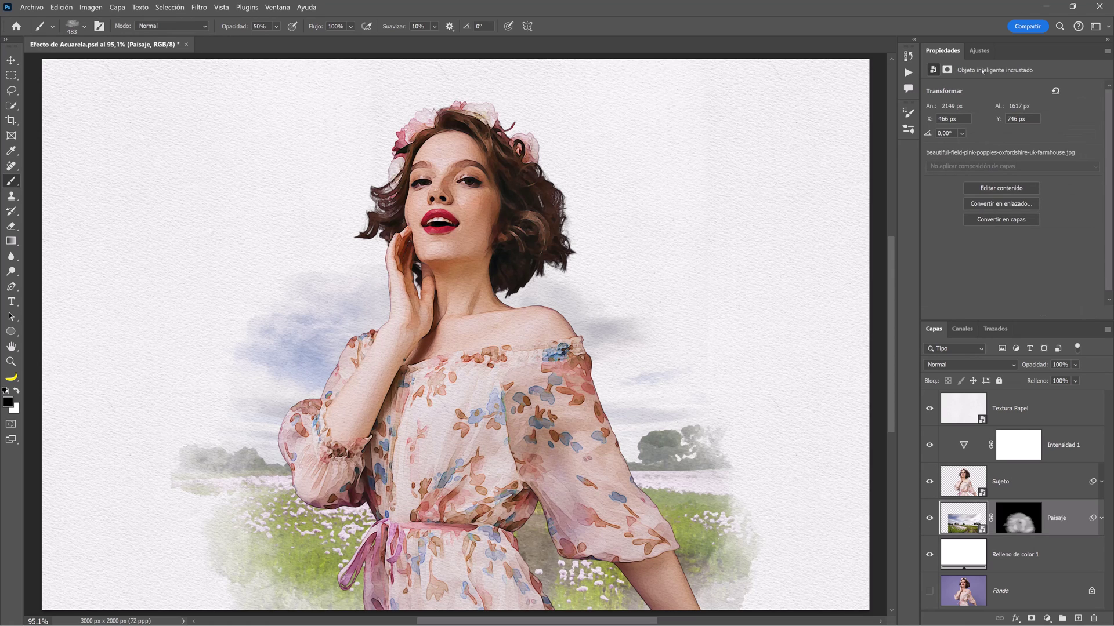
# - Add a Tono/saturación layer (hue −10, saturation +40) clipped to Paisaje
pyautogui.click(980, 50)
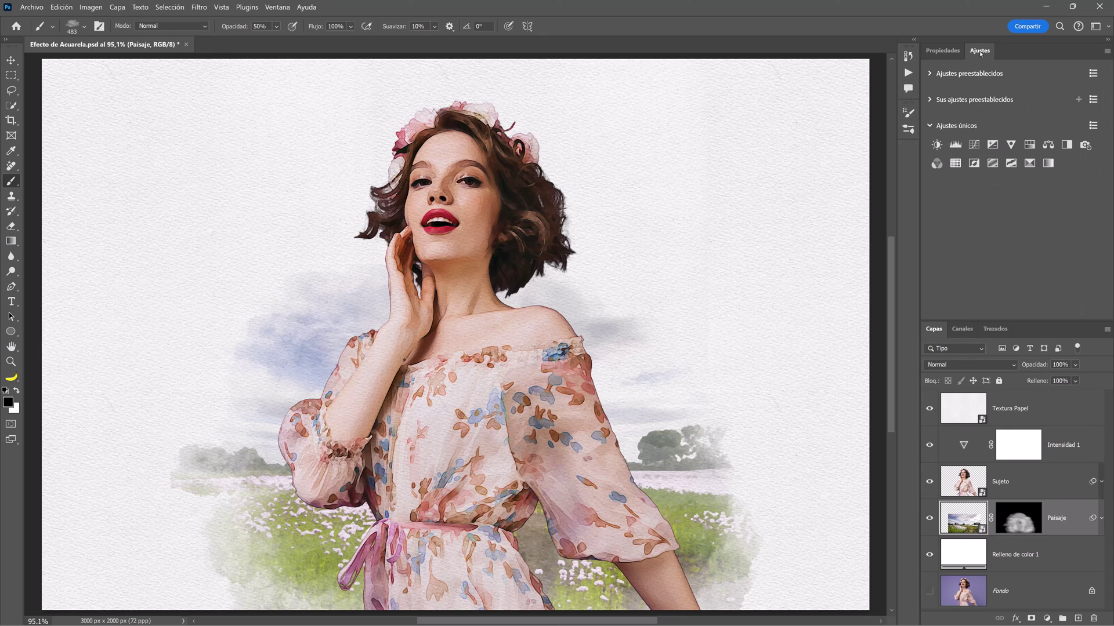
pyautogui.click(1030, 145)
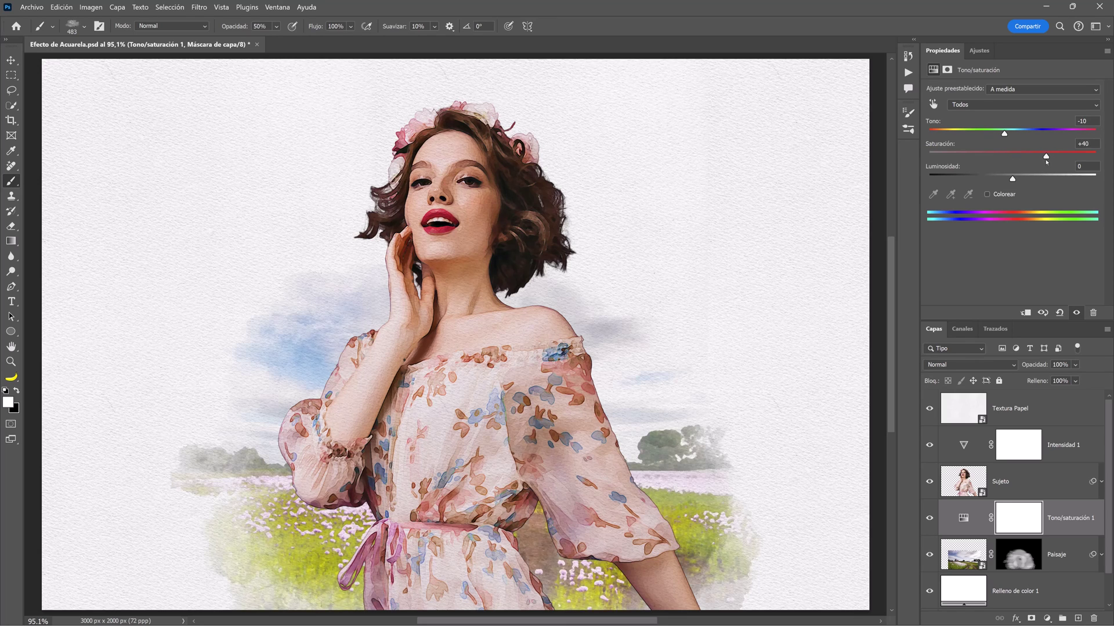
pyautogui.click(1026, 314)
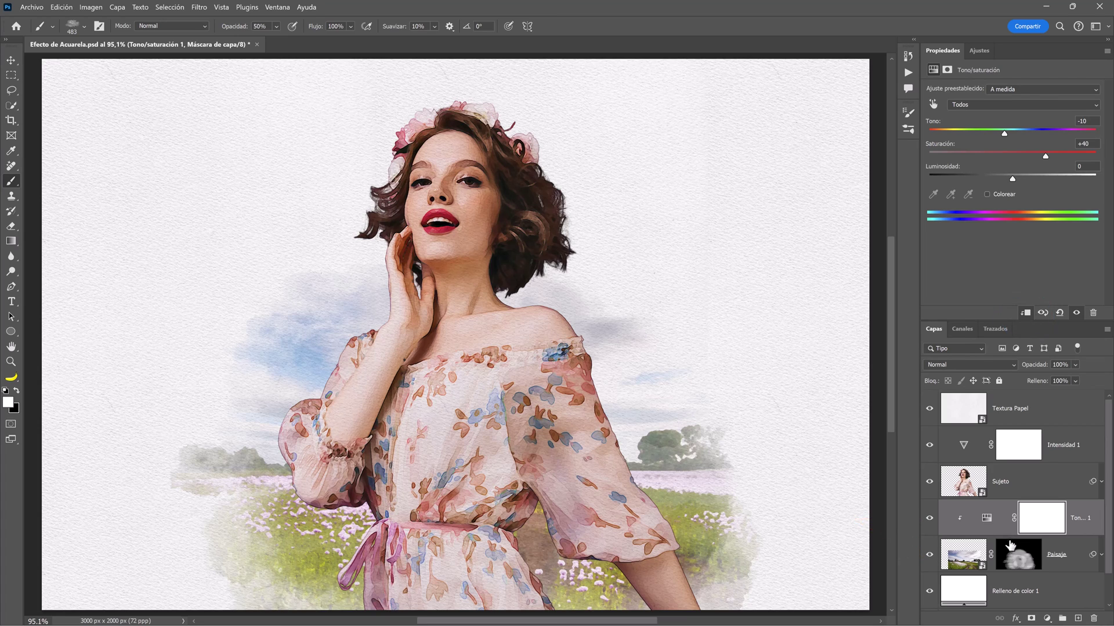
# - Create a new layer and paint a faint pink wash left of the woman with watercolour brush 3
pyautogui.click(1078, 618)
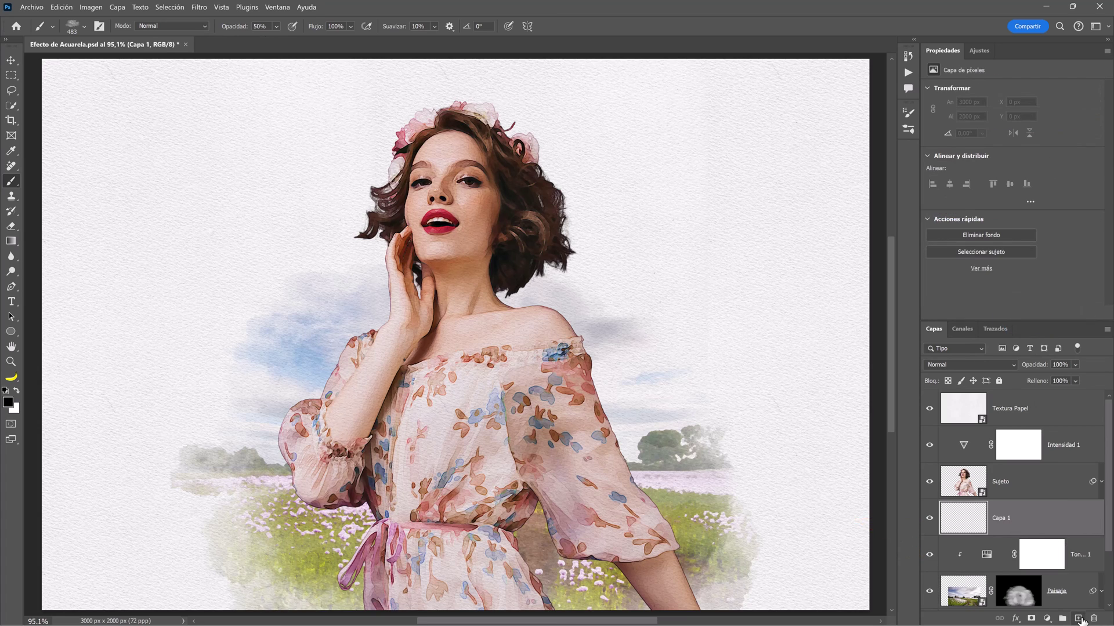
pyautogui.click(83, 26)
pyautogui.scroll(-1, 93, 249)
pyautogui.click(90, 234)
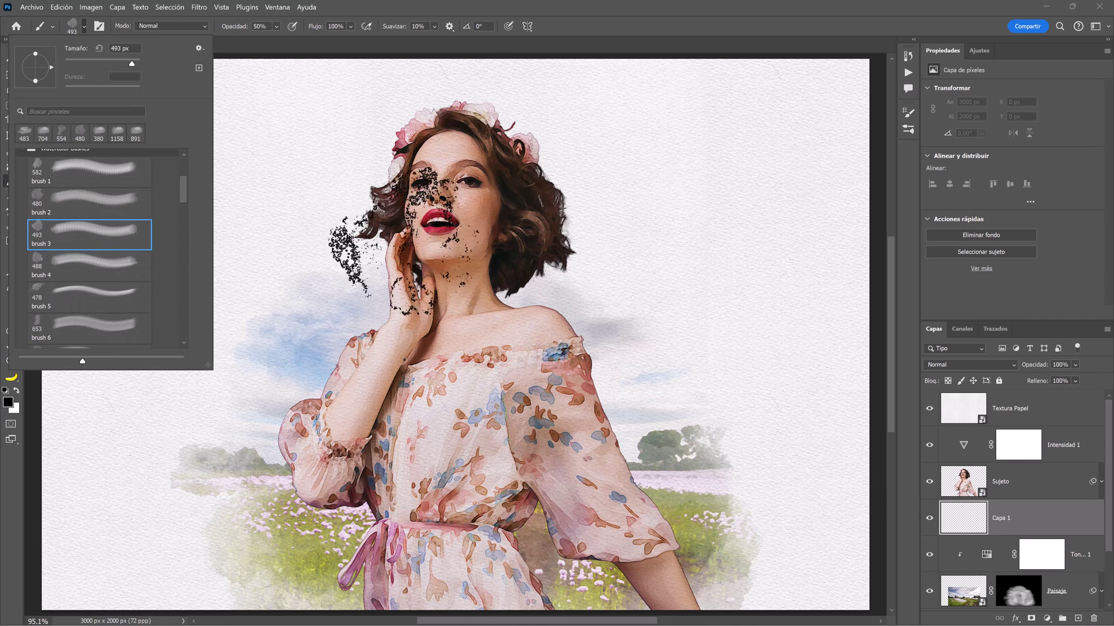
pyautogui.press('Return')
pyautogui.keyDown('alt'); pyautogui.click(526, 336); pyautogui.keyUp('alt')
pyautogui.click(308, 271)
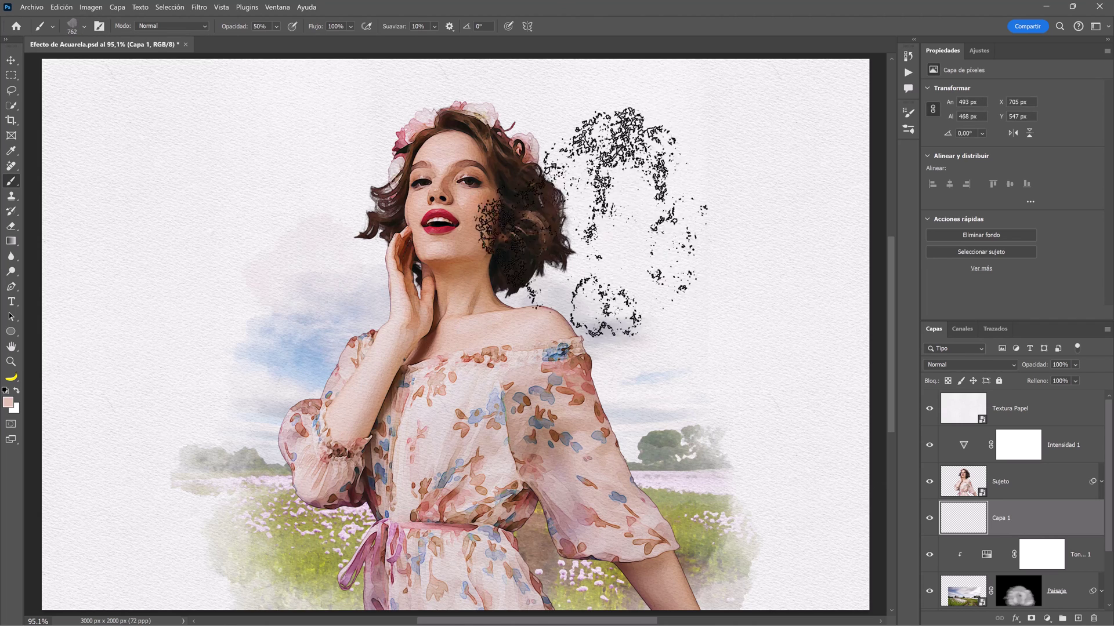
# - Switch to a 554 px watercolour brush and sample a light blue paint colour
pyautogui.click(83, 27)
pyautogui.click(87, 261)
pyautogui.press('Return')
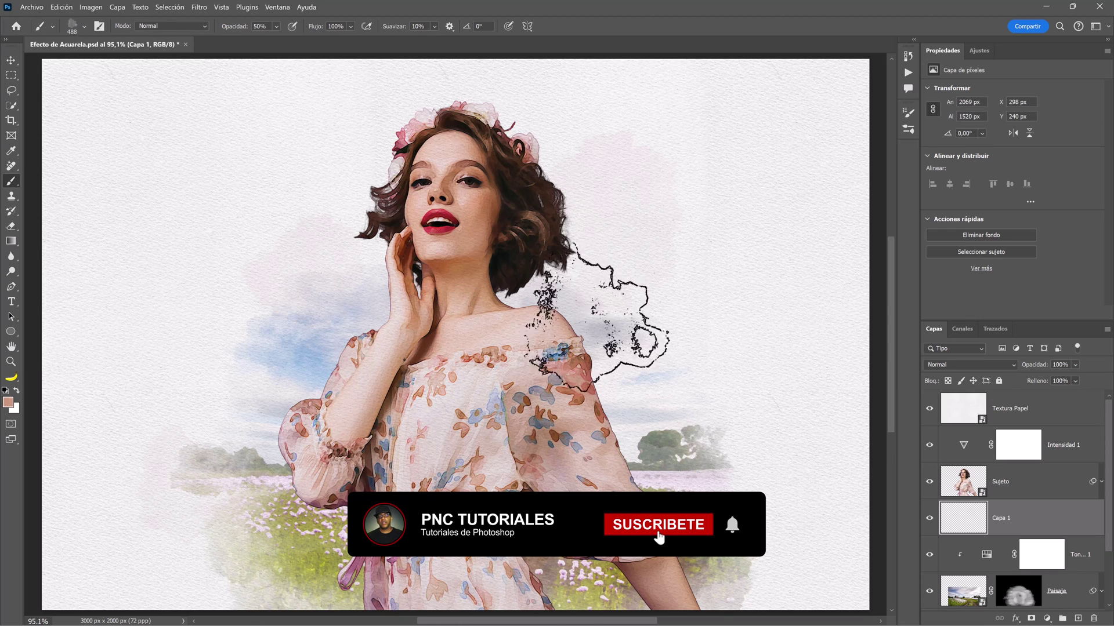
pyautogui.click(84, 26)
pyautogui.click(87, 284)
pyautogui.press('Return')
pyautogui.keyDown('alt'); pyautogui.click(219, 371); pyautogui.keyUp('alt')
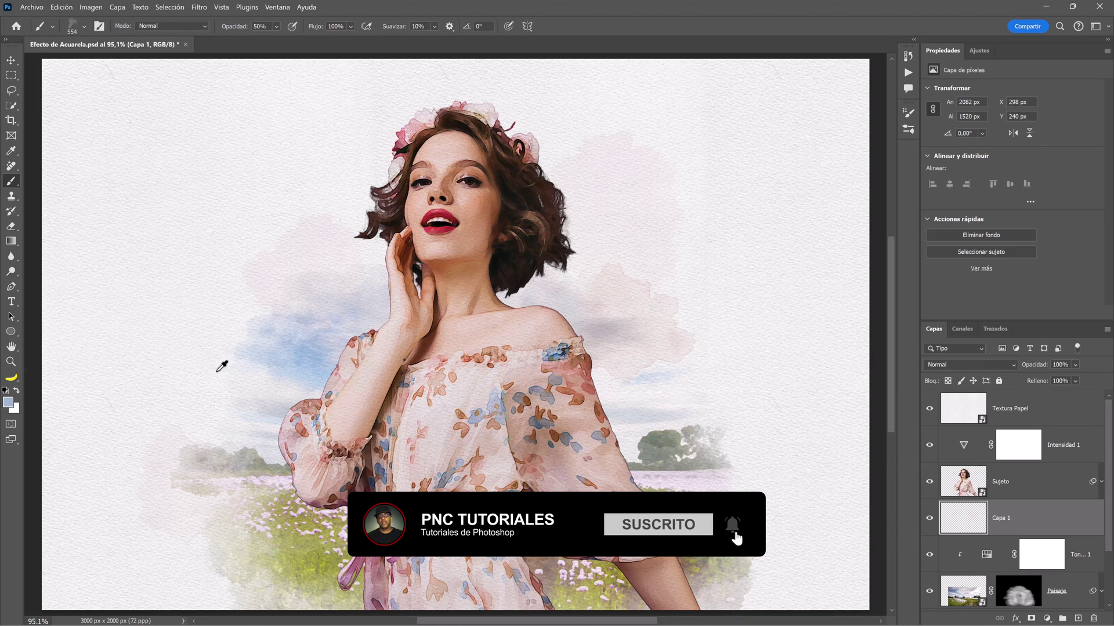
pyautogui.scroll(-2, 628, 437)
pyautogui.press('v')
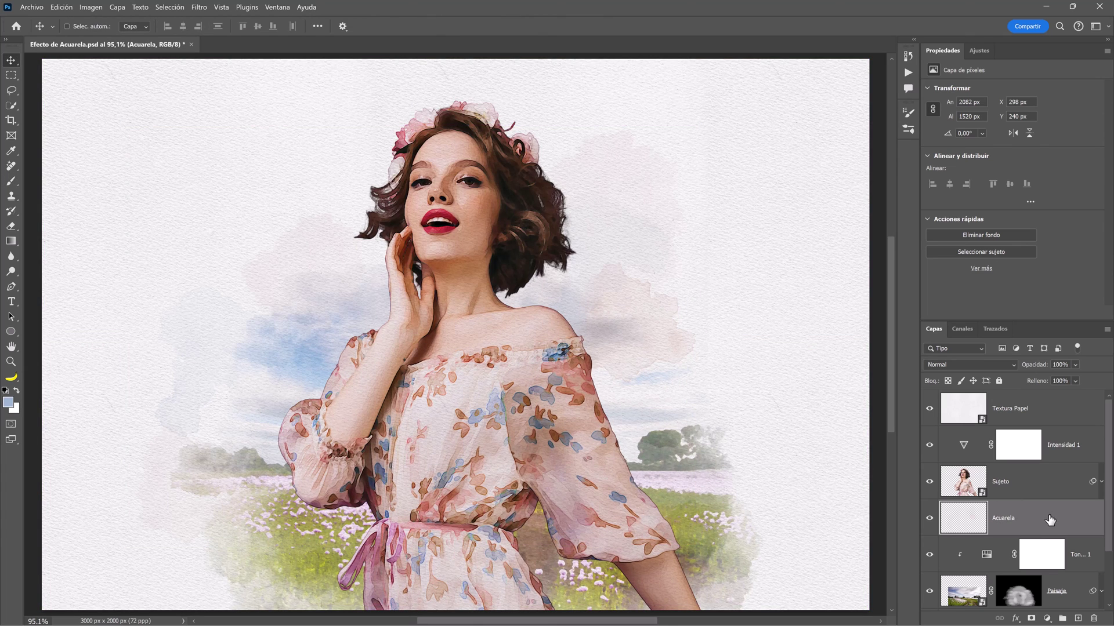
# - Group the layers from Relleno de color 1 to Textura Papel as 'Efecto de Acuarela'
pyautogui.scroll(-2, 1051, 519)
pyautogui.click(1055, 566)
pyautogui.scroll(2, 1055, 522)
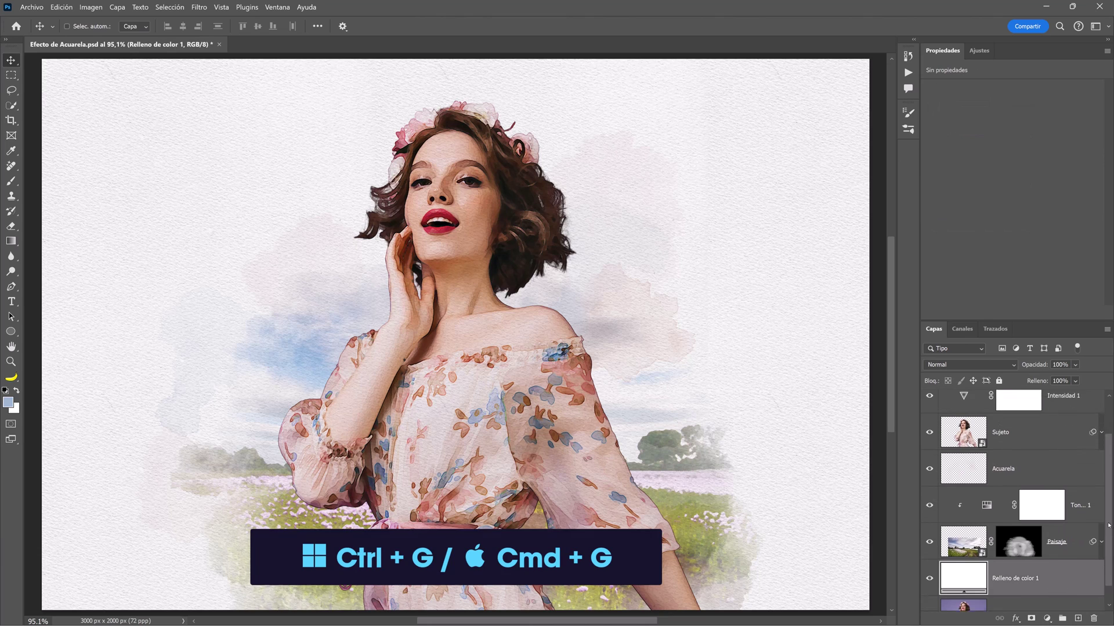
pyautogui.keyDown('shift'); pyautogui.click(1059, 418); pyautogui.keyUp('shift')
pyautogui.hotkey('ctrl', 'g')
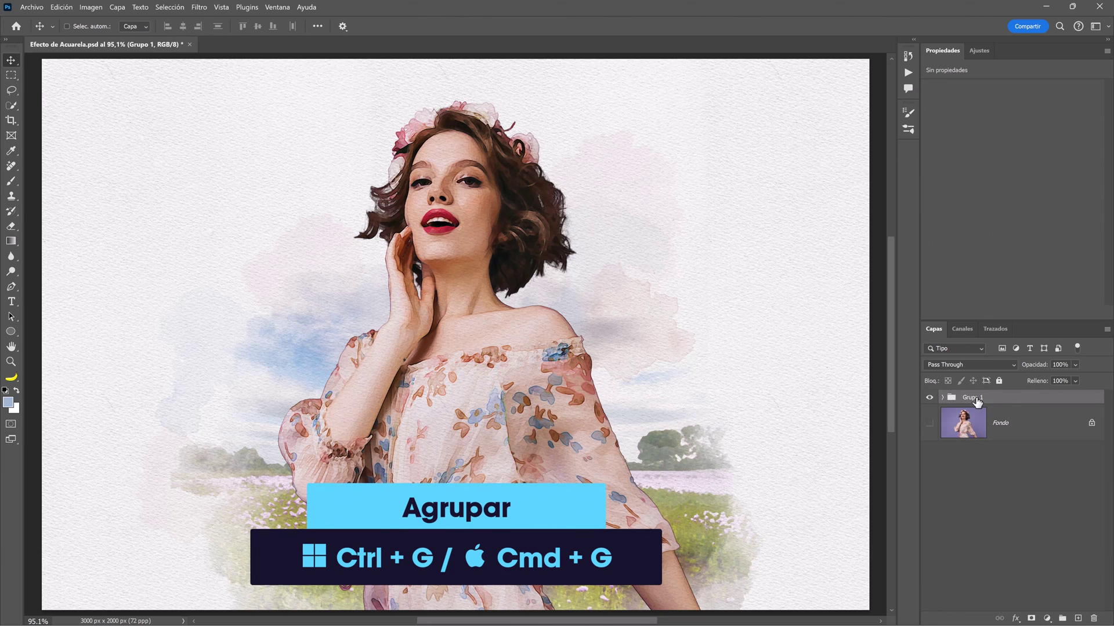
pyautogui.doubleClick(974, 397)
pyautogui.write('Efecto de A')
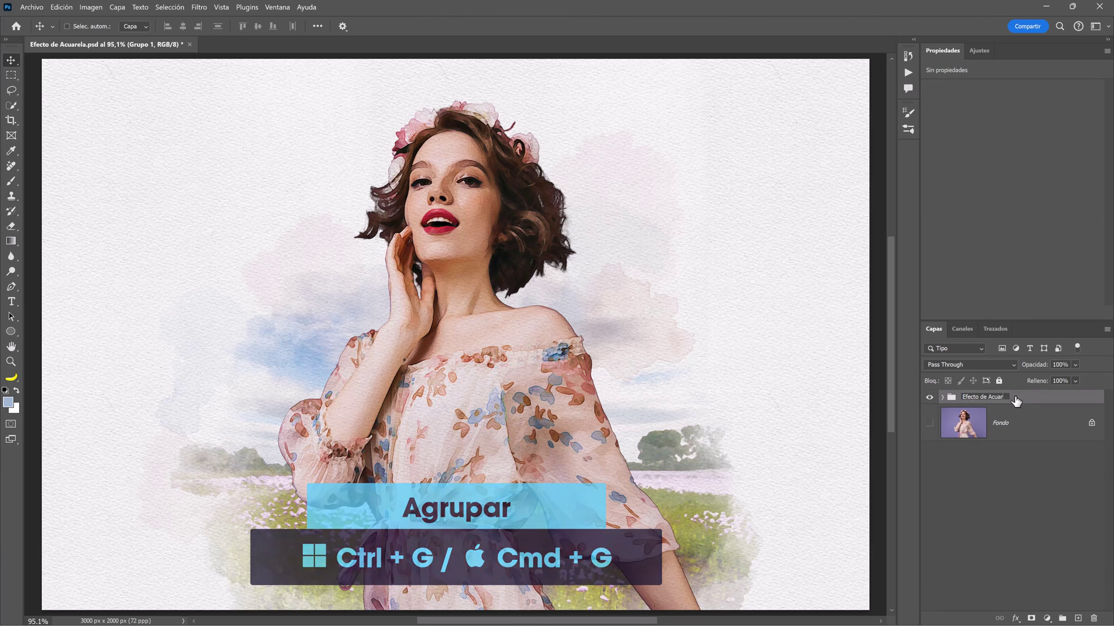
pyautogui.write('cuarela')
pyautogui.press('Return')
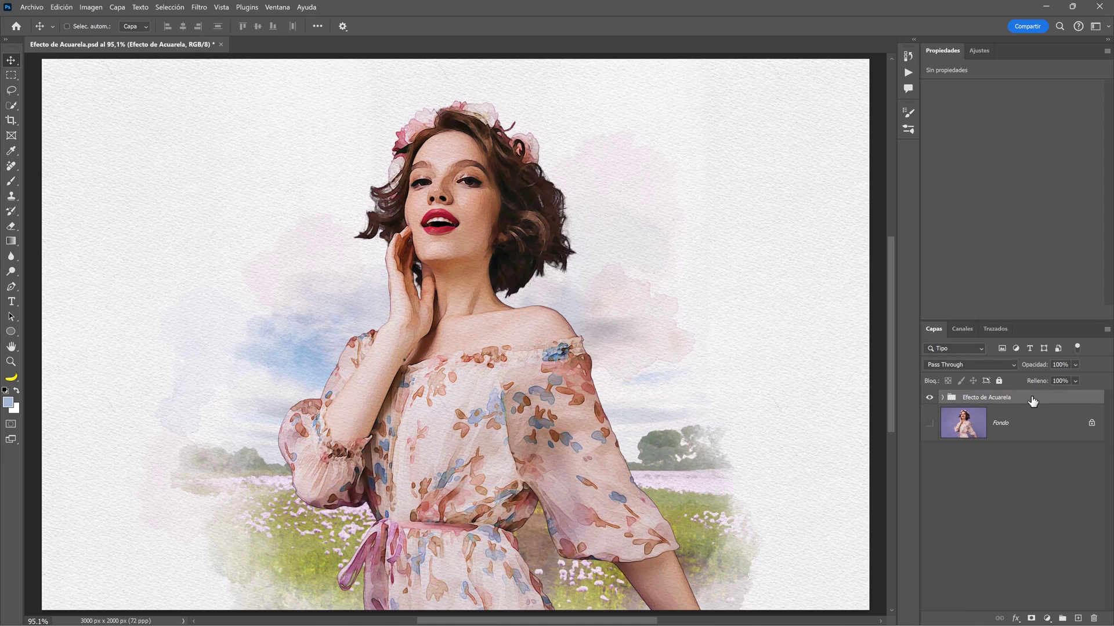